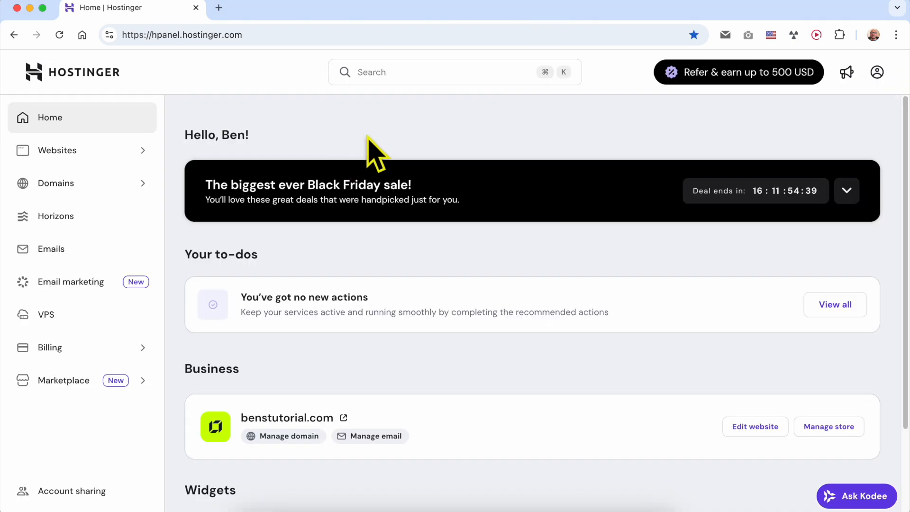
- Open the benstutorial.com website for editing from the list of websites
{"action": "left_click", "coordinate": [79, 154]}
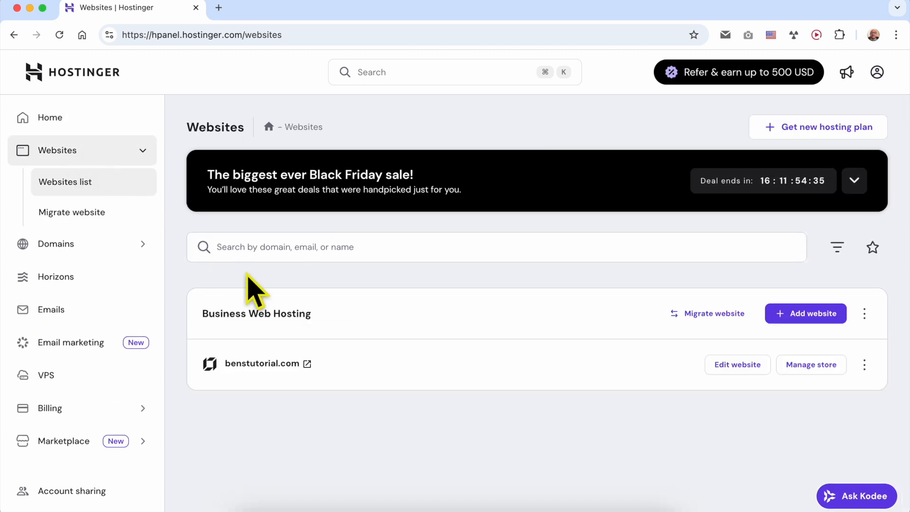
{"action": "double_click", "coordinate": [346, 354]}
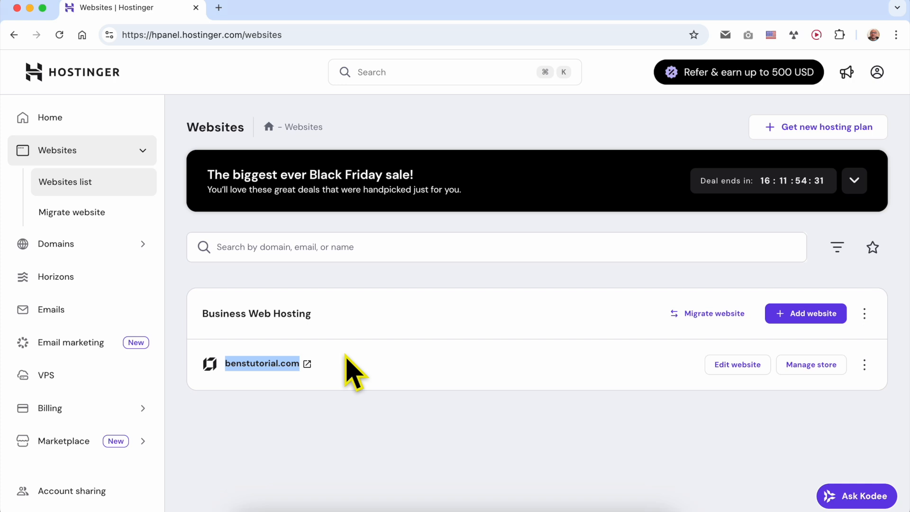
{"action": "left_click", "coordinate": [751, 370]}
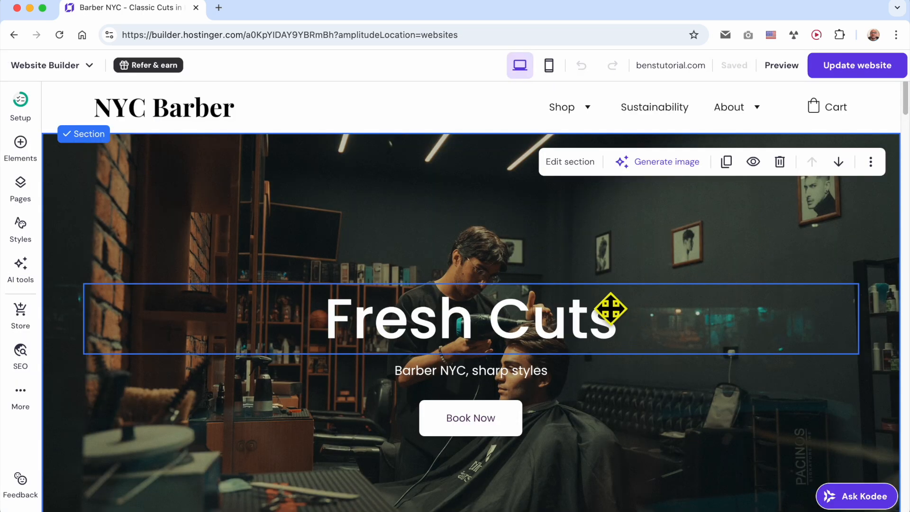
- Add a blank section between the Fresh Cuts hero section and the Haircuts section
{"action": "scroll", "coordinate": [555, 259], "scroll_direction": "down", "scroll_amount": 5}
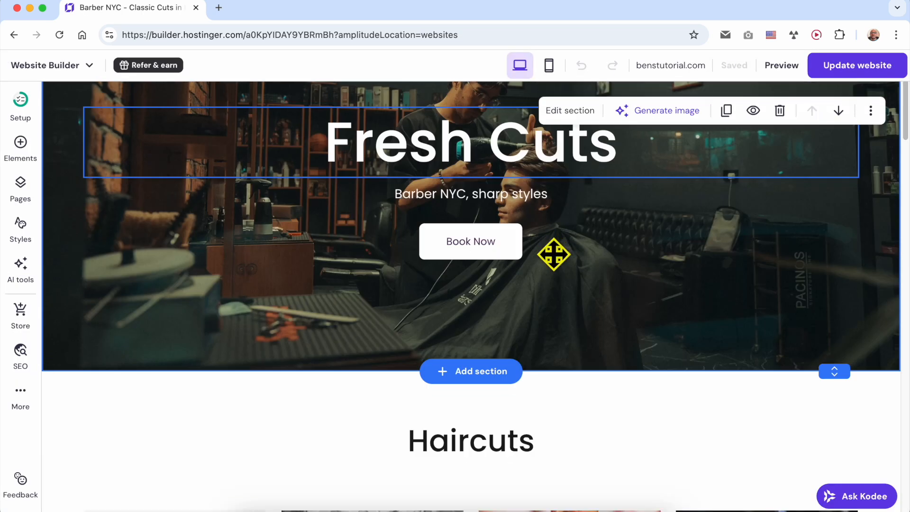
{"action": "left_click", "coordinate": [479, 199]}
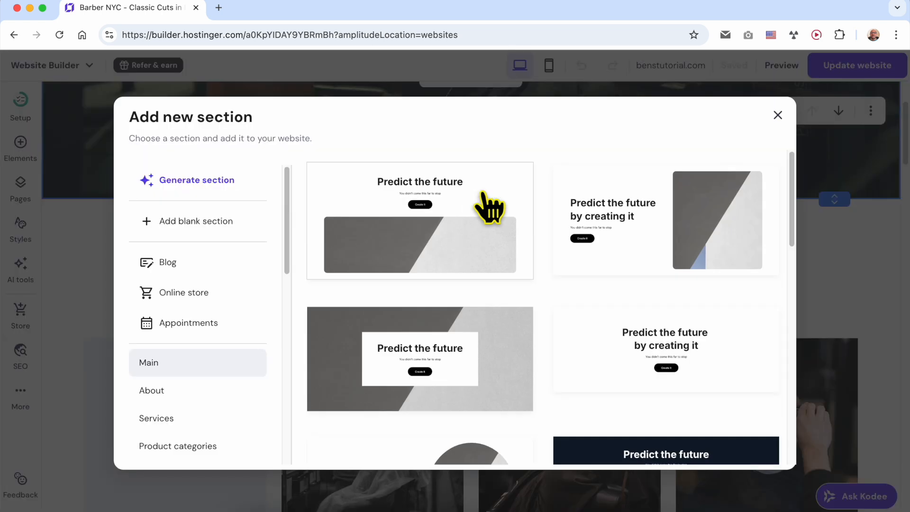
{"action": "left_click", "coordinate": [223, 220]}
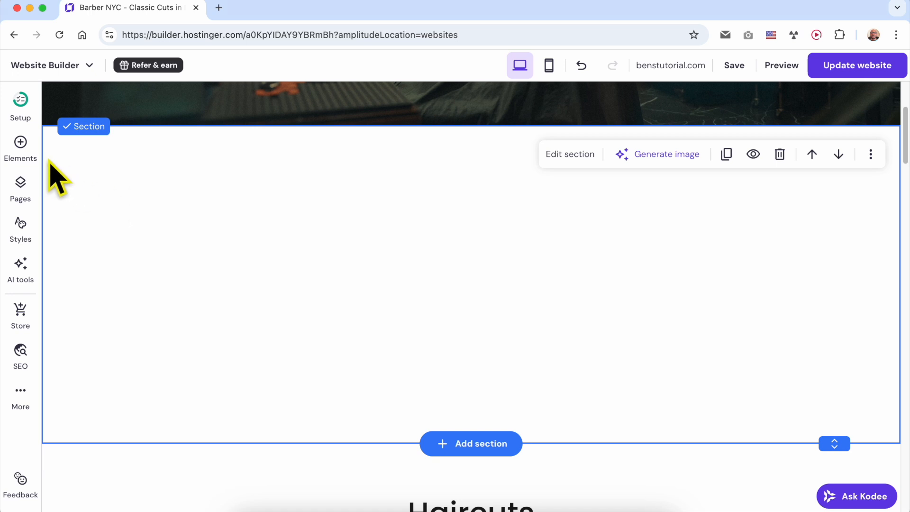
- Place a text element in the new blank section
{"action": "left_click", "coordinate": [22, 144]}
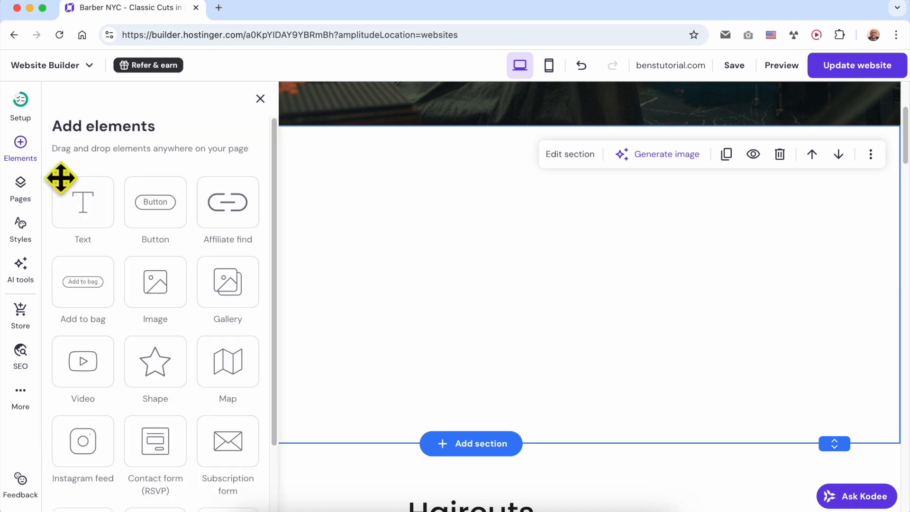
{"action": "left_click_drag", "start_coordinate": [82, 202], "coordinate": [406, 195]}
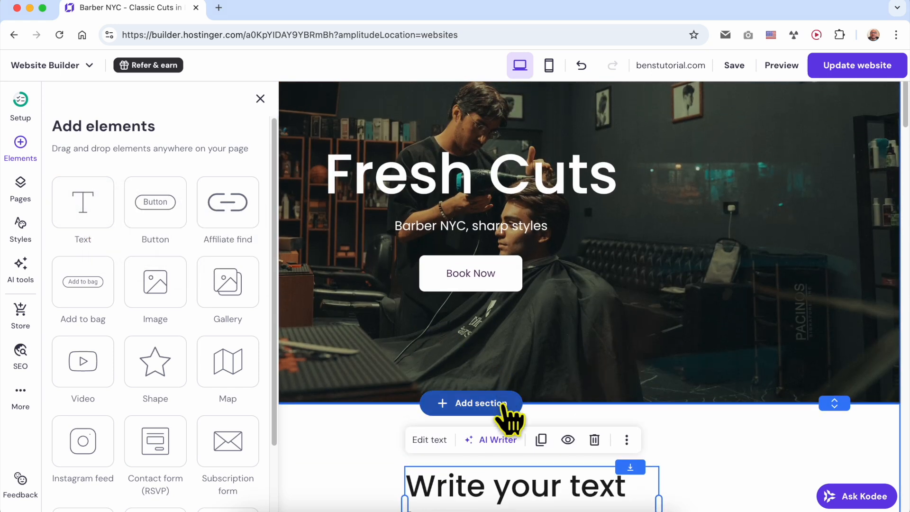
{"action": "scroll", "coordinate": [507, 417], "scroll_direction": "down", "scroll_amount": 3}
- Set the new text element's style to Paragraph 1 and replace its placeholder with "this is my text link"
{"action": "double_click", "coordinate": [459, 345]}
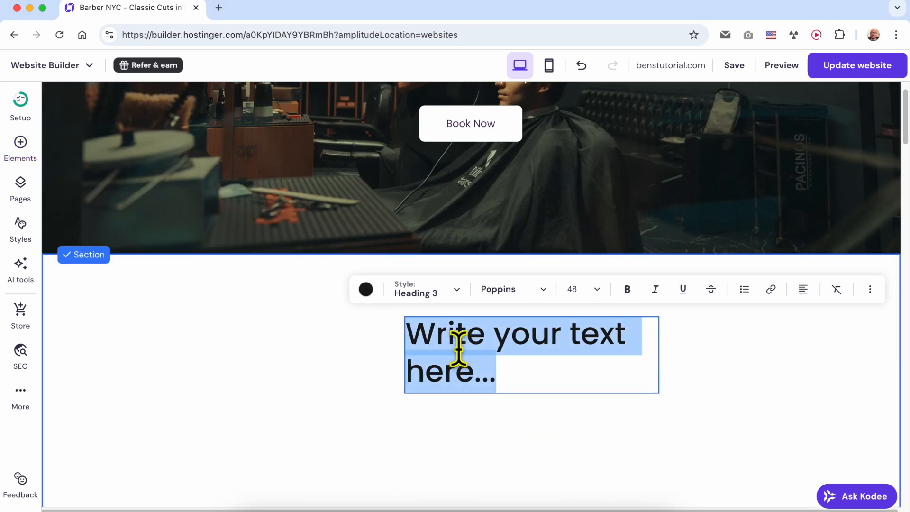
{"action": "left_click", "coordinate": [423, 294]}
{"action": "left_click", "coordinate": [443, 434]}
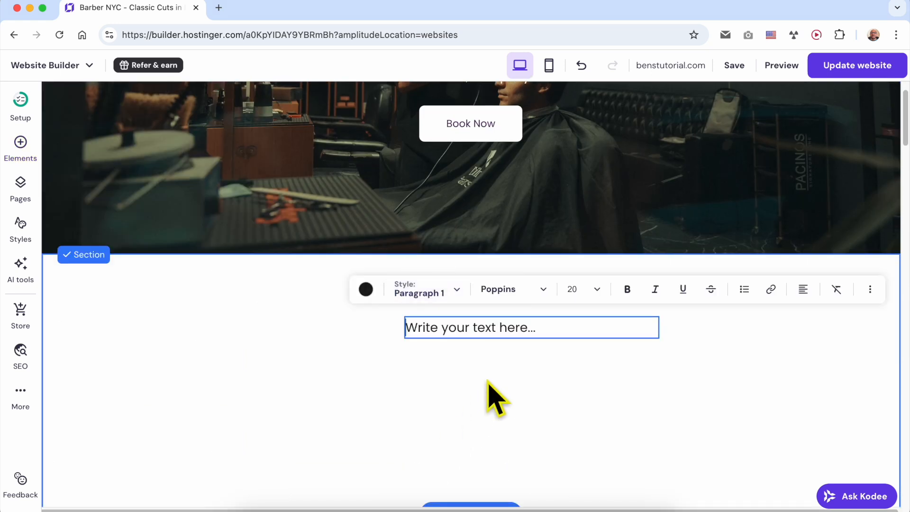
{"action": "triple_click", "coordinate": [479, 327]}
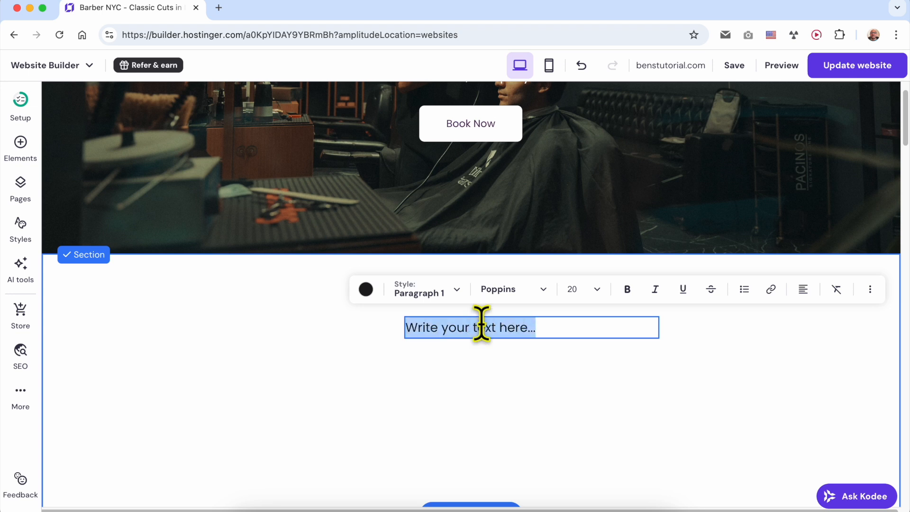
{"action": "type", "text": "this is my text link"}
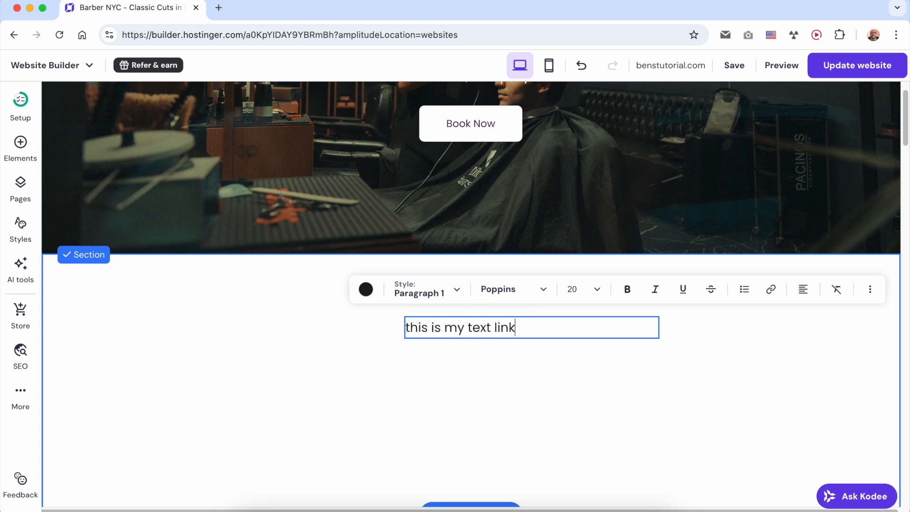
{"action": "left_click_drag", "start_coordinate": [539, 327], "coordinate": [468, 327]}
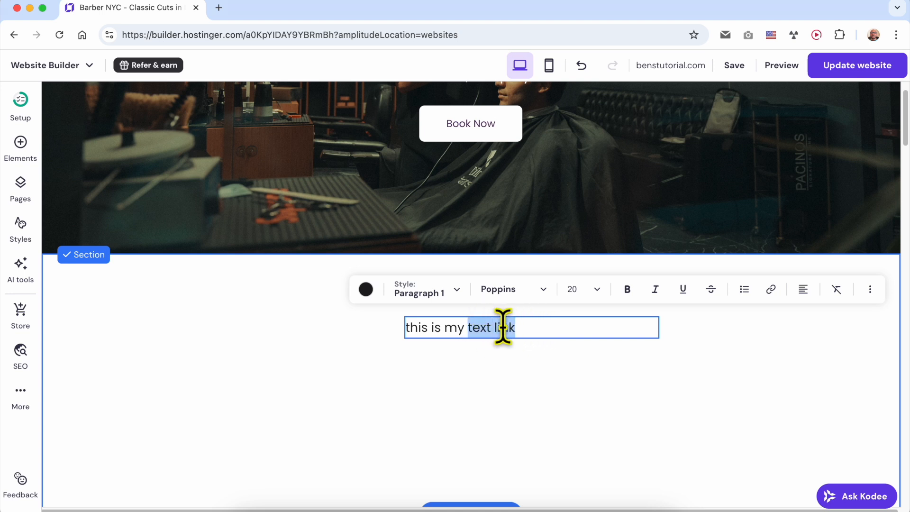
{"action": "left_click_drag", "start_coordinate": [524, 328], "coordinate": [467, 327]}
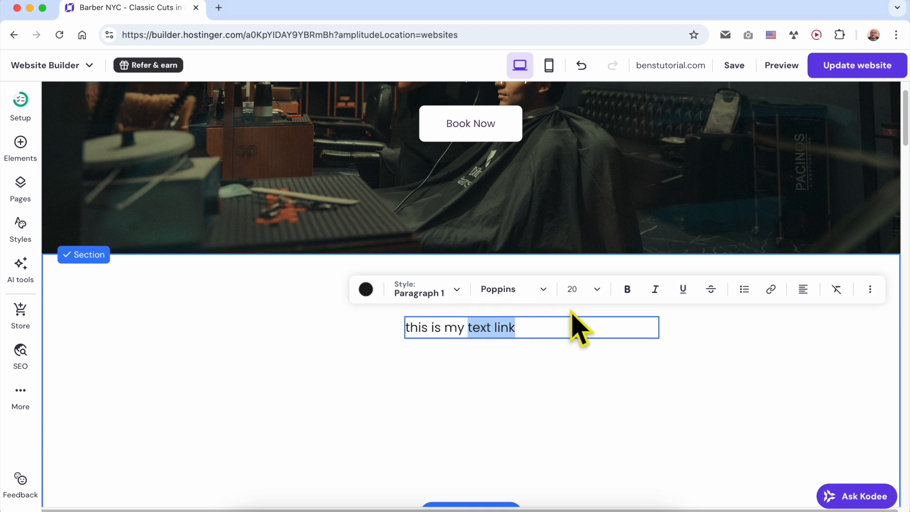
{"action": "left_click", "coordinate": [772, 290]}
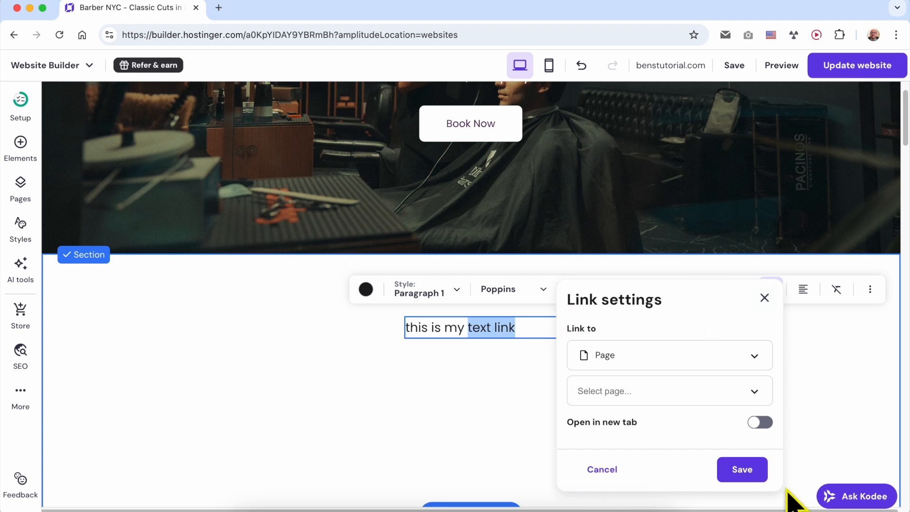
{"action": "left_click", "coordinate": [716, 354]}
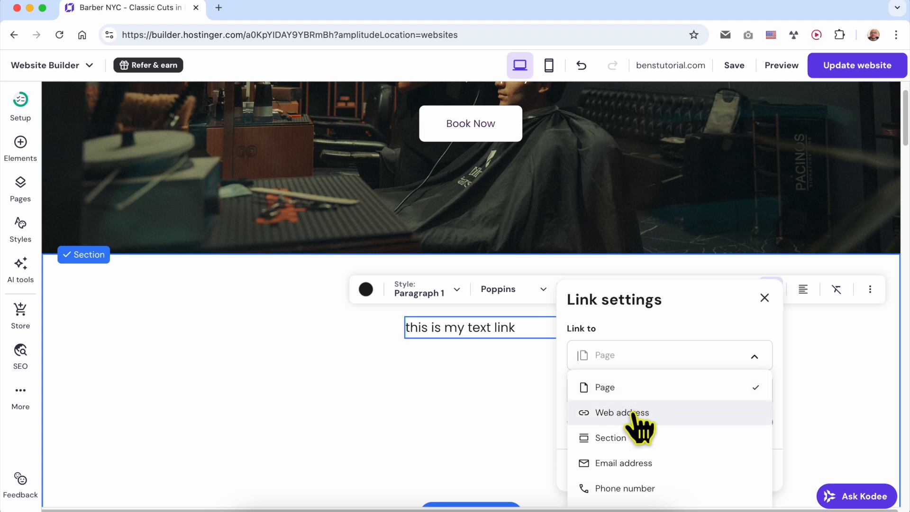
{"action": "left_click", "coordinate": [667, 334]}
{"action": "left_click", "coordinate": [765, 298]}
- Extend the text so it reads "this is my text link to an internal page"
{"action": "left_click", "coordinate": [553, 328]}
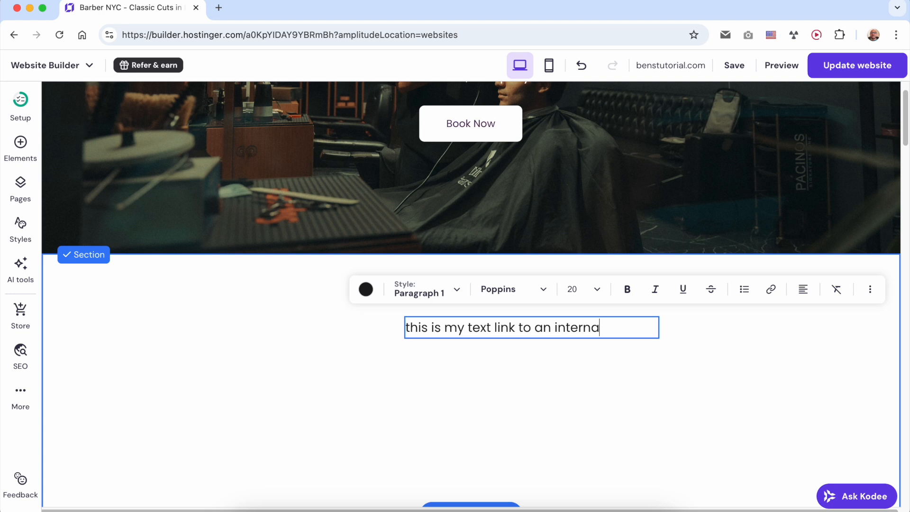
{"action": "type", "text": "to an internal page"}
- Link the words "text link to an internal page" to the first Classic Haircut page, set to open in a new tab
{"action": "left_click_drag", "start_coordinate": [638, 329], "coordinate": [468, 326]}
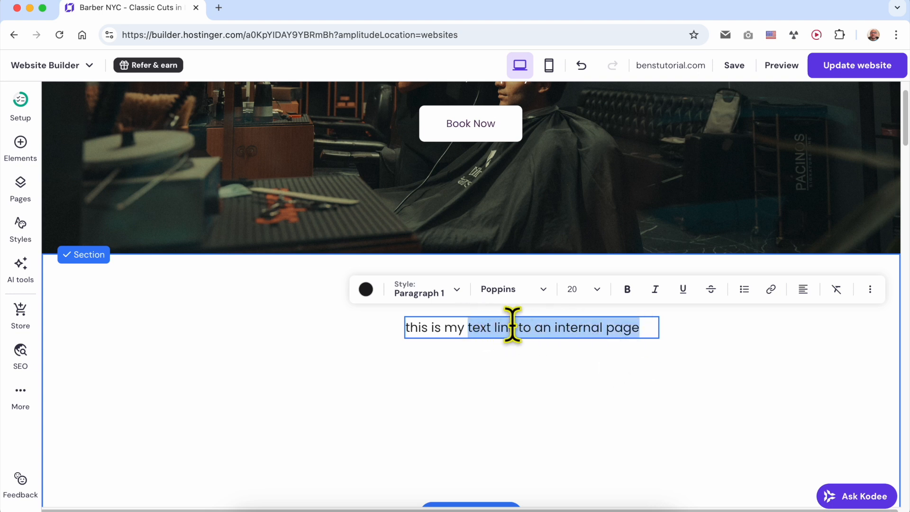
{"action": "left_click_drag", "start_coordinate": [650, 327], "coordinate": [467, 327]}
{"action": "left_click", "coordinate": [771, 289]}
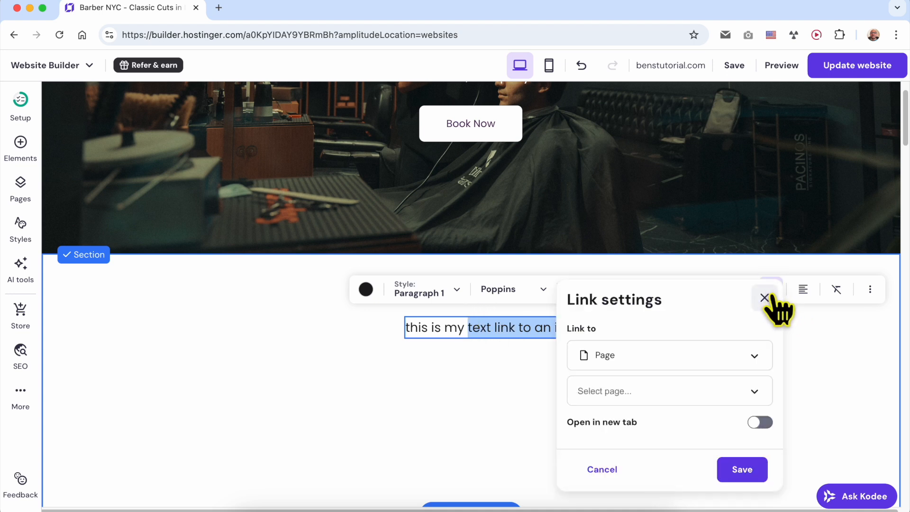
{"action": "left_click", "coordinate": [663, 355]}
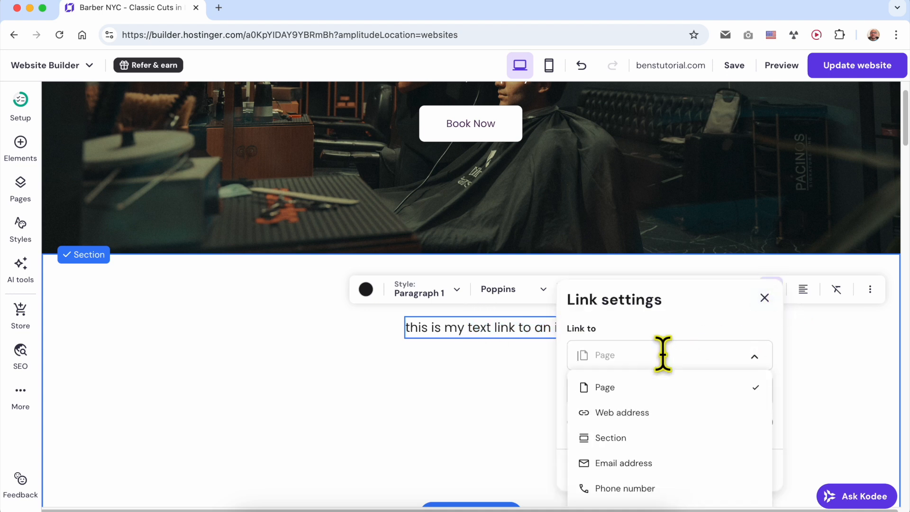
{"action": "left_click", "coordinate": [659, 388]}
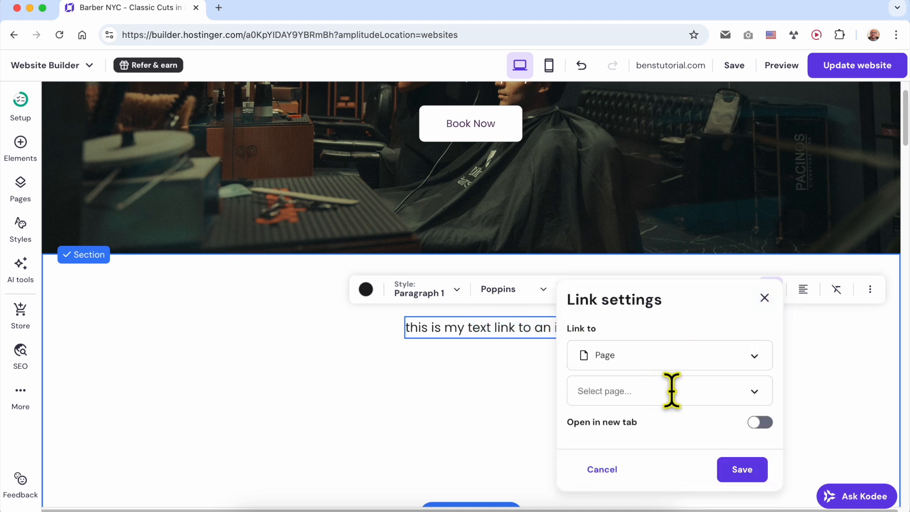
{"action": "left_click", "coordinate": [672, 391]}
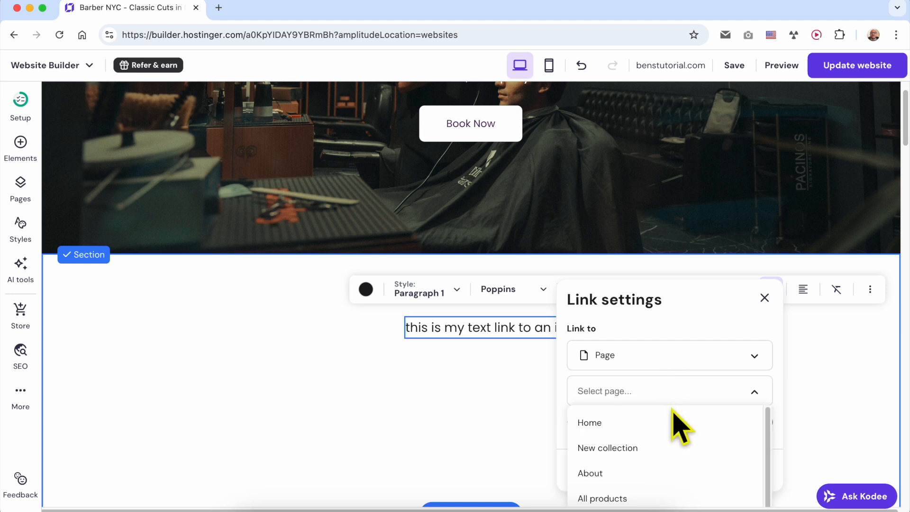
{"action": "scroll", "coordinate": [654, 441], "scroll_direction": "down", "scroll_amount": 4}
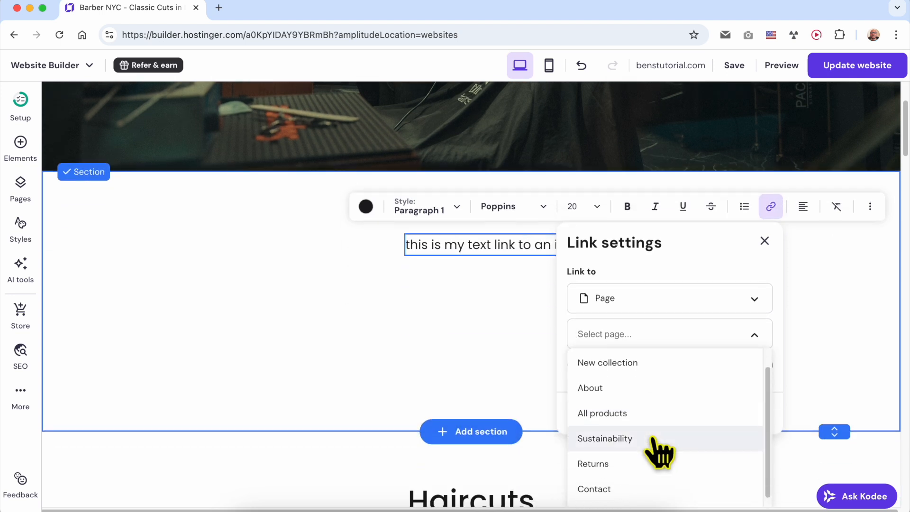
{"action": "scroll", "coordinate": [661, 433], "scroll_direction": "down", "scroll_amount": 2}
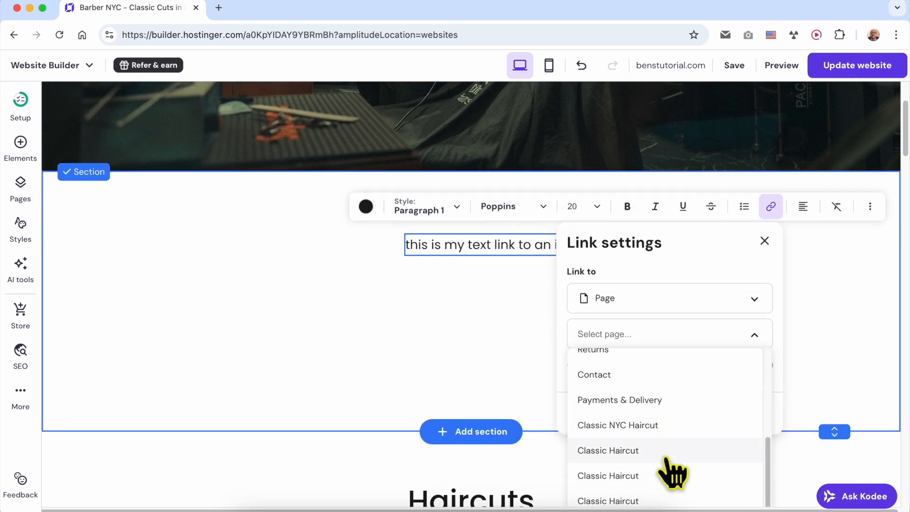
{"action": "left_click", "coordinate": [677, 451]}
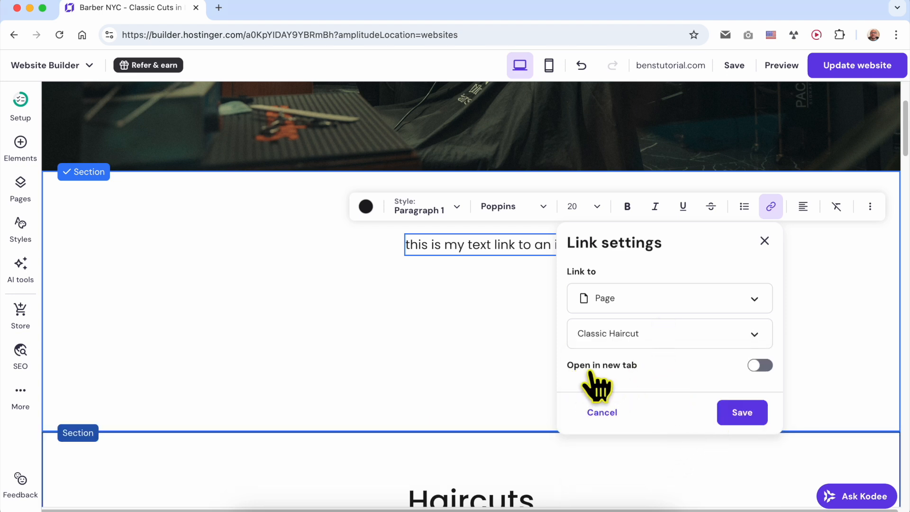
{"action": "left_click", "coordinate": [761, 366]}
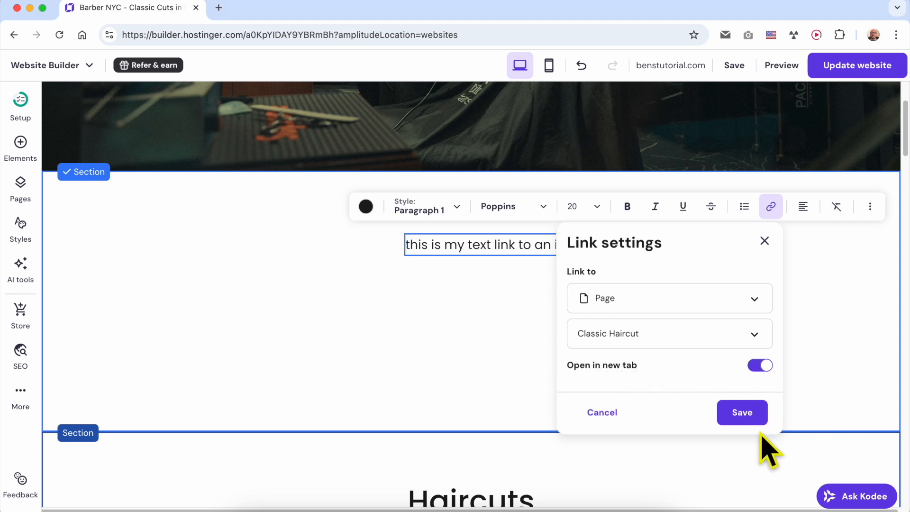
{"action": "left_click", "coordinate": [742, 415]}
- Move the linked text element to the upper left corner of the blank section
{"action": "left_click", "coordinate": [691, 303]}
{"action": "left_click_drag", "start_coordinate": [559, 244], "coordinate": [266, 203]}
{"action": "left_click", "coordinate": [514, 274]}
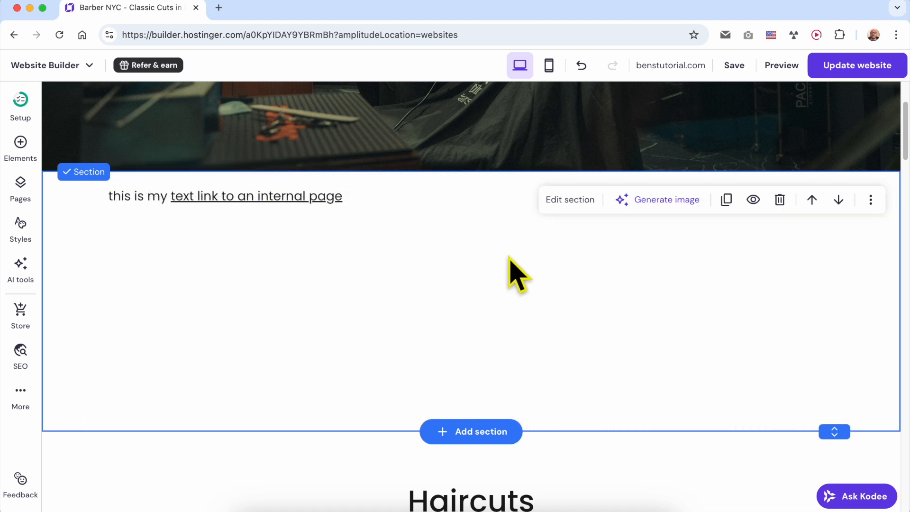
- Publish the website update and view the live site at the new text link
{"action": "left_click", "coordinate": [842, 66]}
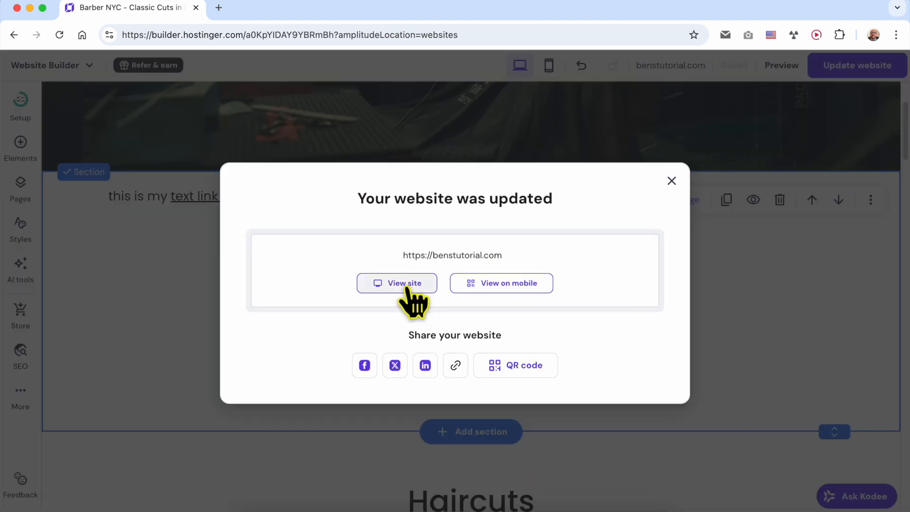
{"action": "left_click", "coordinate": [405, 285]}
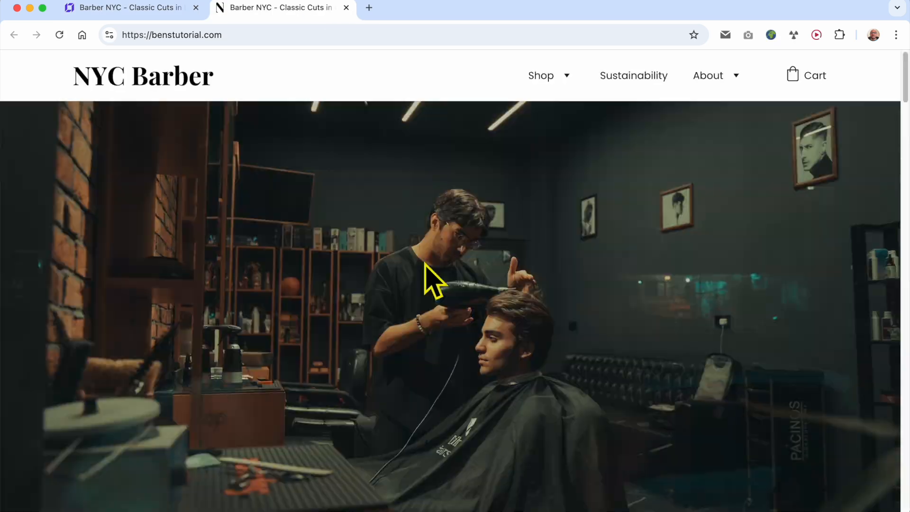
{"action": "scroll", "coordinate": [459, 277], "scroll_direction": "down", "scroll_amount": 8}
{"action": "scroll", "coordinate": [419, 274], "scroll_direction": "up", "scroll_amount": 2}
{"action": "scroll", "coordinate": [419, 275], "scroll_direction": "up", "scroll_amount": 2}
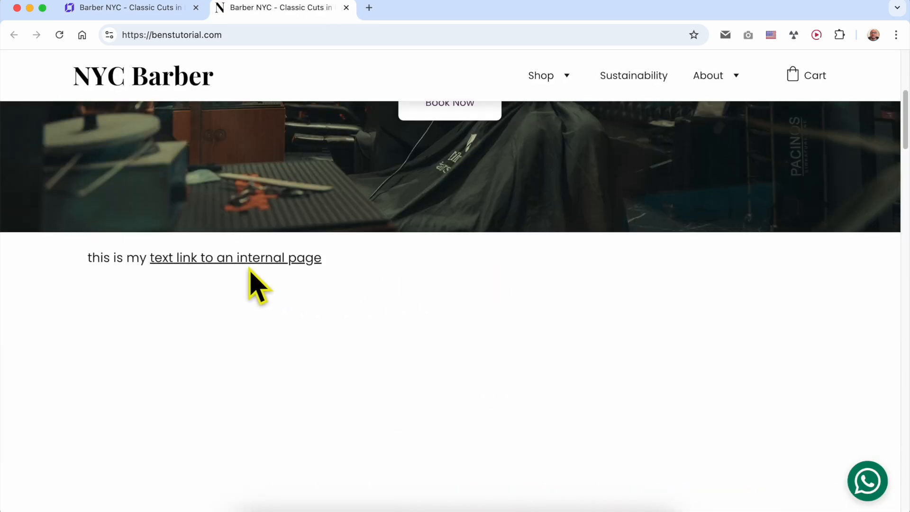
- Test the internal page link on the live home page twice
{"action": "left_click", "coordinate": [185, 261]}
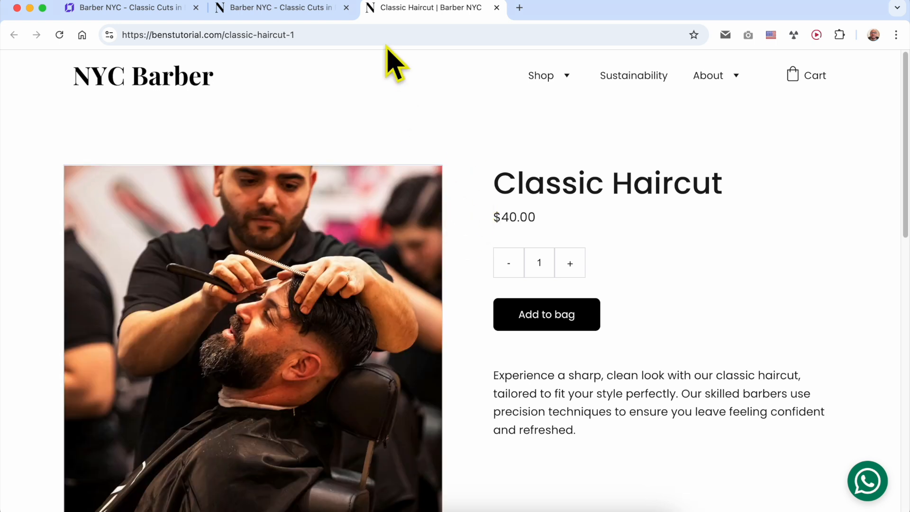
{"action": "left_click", "coordinate": [287, 7]}
{"action": "left_click", "coordinate": [264, 260]}
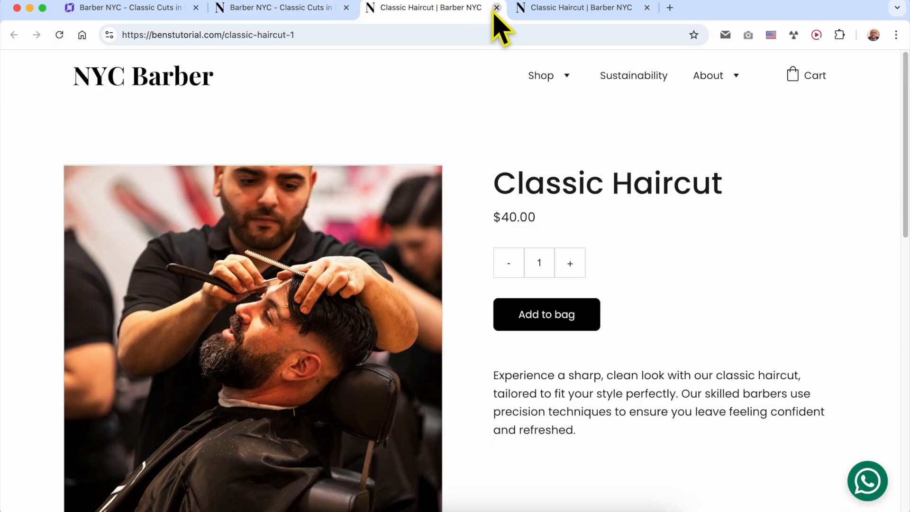
- Close both Classic Haircut tabs and return to the website builder
{"action": "left_click", "coordinate": [497, 7]}
{"action": "left_click", "coordinate": [496, 7]}
{"action": "left_click", "coordinate": [147, 8]}
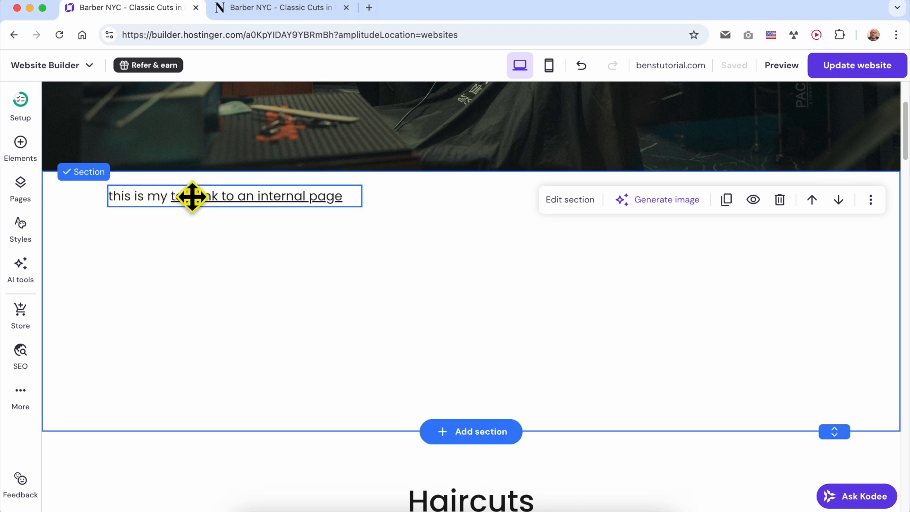
- Place a second text element in the section, below the internal page link text
{"action": "left_click", "coordinate": [22, 150]}
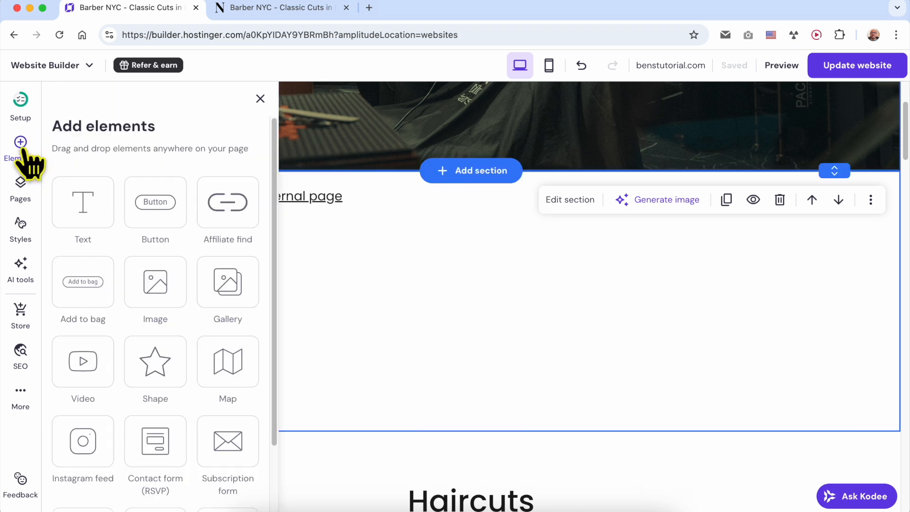
{"action": "left_click_drag", "start_coordinate": [83, 204], "coordinate": [316, 249]}
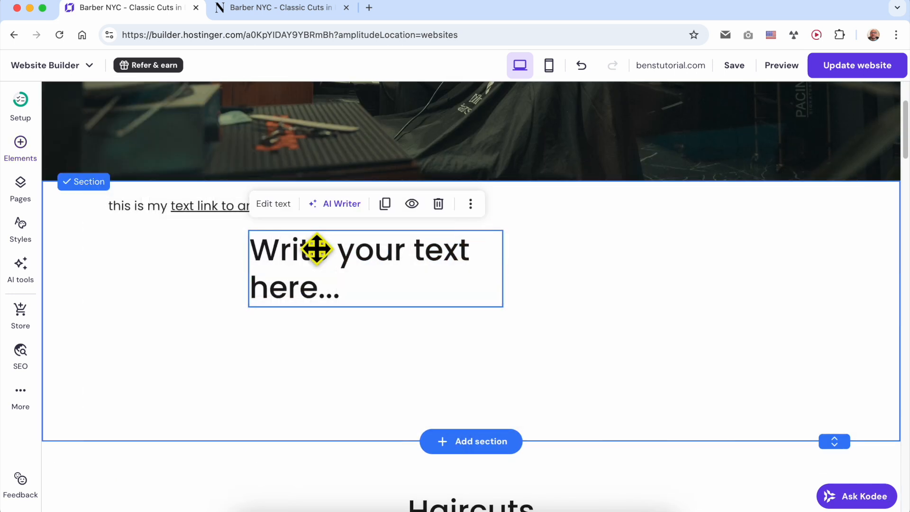
- Replace the new text element's placeholder with "this is my text link to an external page"
{"action": "double_click", "coordinate": [318, 249]}
{"action": "type", "text": "this is my t"}
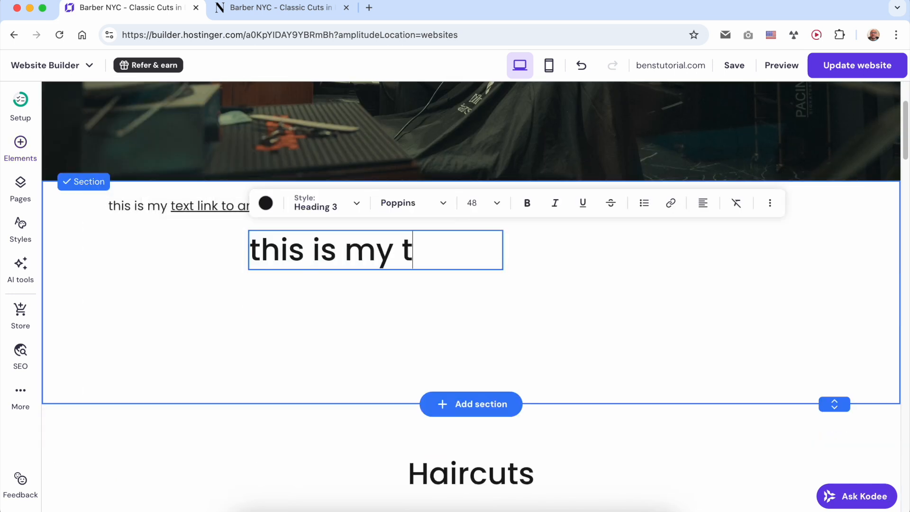
{"action": "type", "text": "ext link to"}
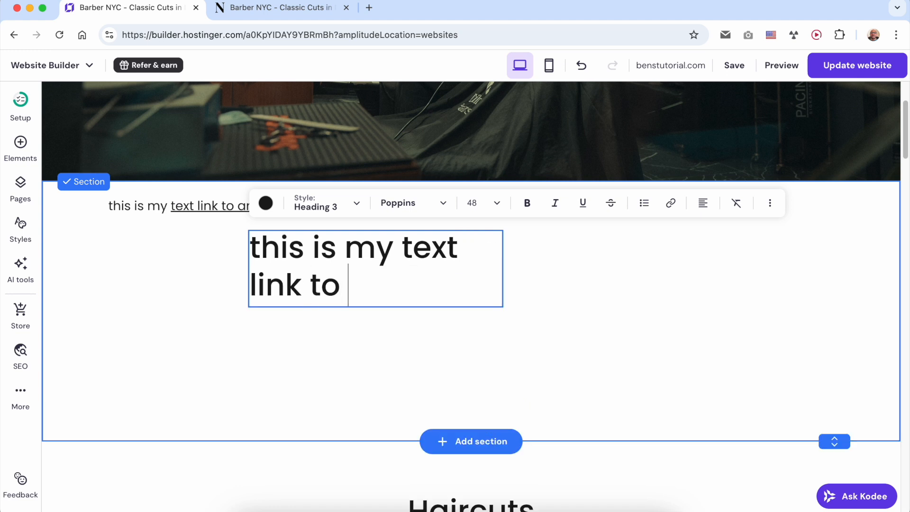
{"action": "type", "text": " an external "}
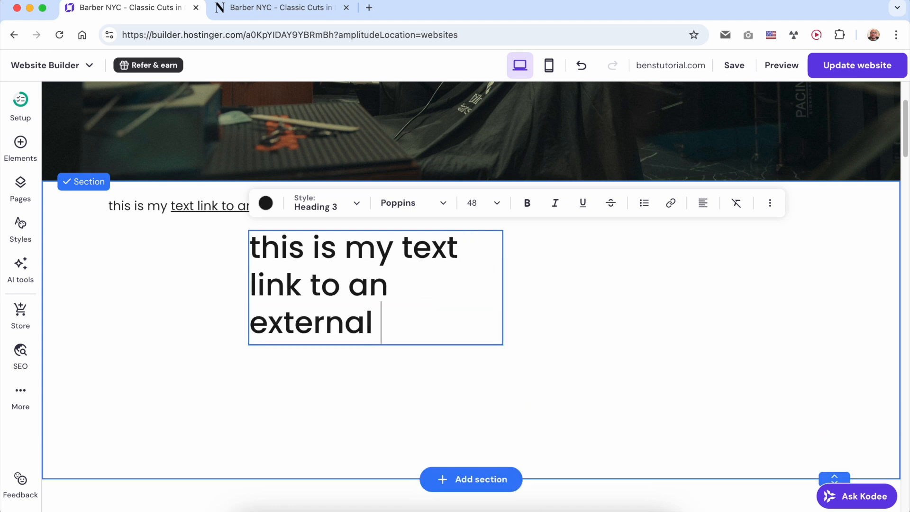
{"action": "type", "text": "page"}
- Apply the Paragraph 1 style to the external page text and align the element directly beneath the internal page link
{"action": "triple_click", "coordinate": [380, 261]}
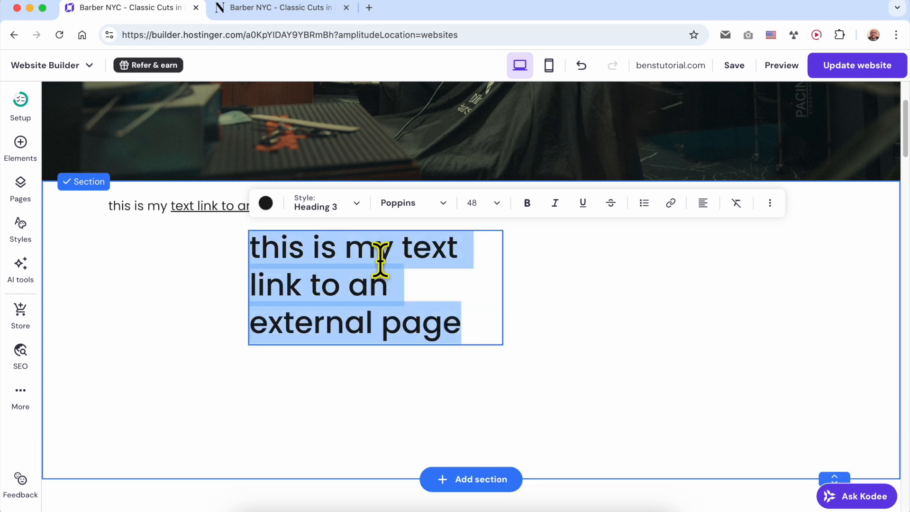
{"action": "left_click", "coordinate": [342, 208]}
{"action": "left_click", "coordinate": [332, 374]}
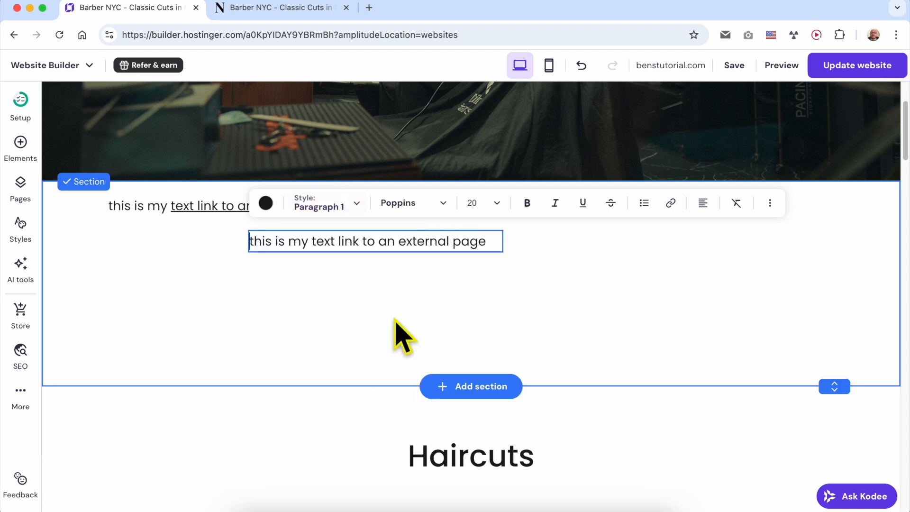
{"action": "key", "text": "Escape"}
{"action": "left_click_drag", "start_coordinate": [457, 244], "coordinate": [169, 237]}
{"action": "left_click", "coordinate": [337, 231]}
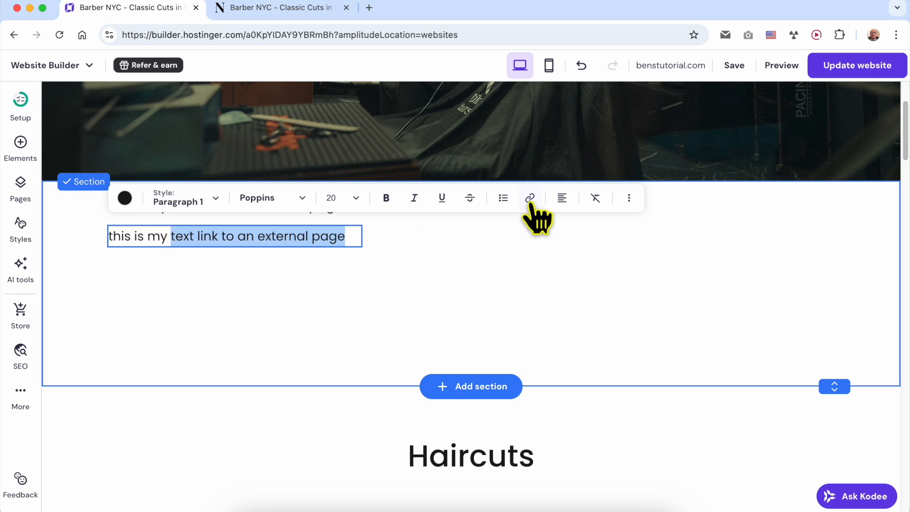
{"action": "left_click", "coordinate": [530, 198]}
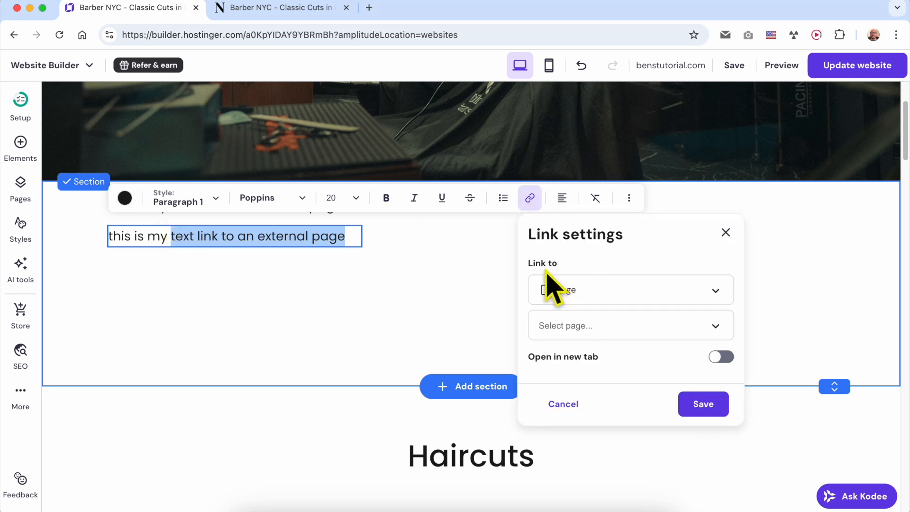
{"action": "left_click", "coordinate": [585, 287]}
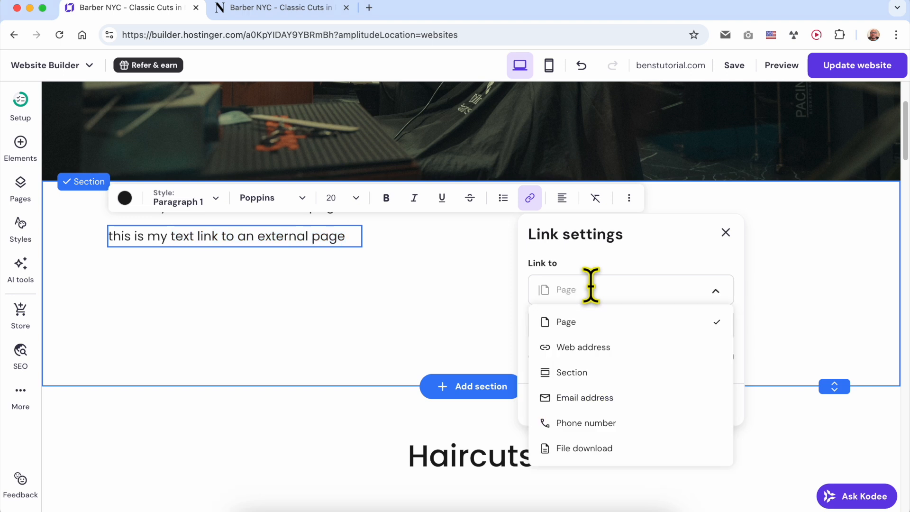
{"action": "left_click", "coordinate": [602, 360]}
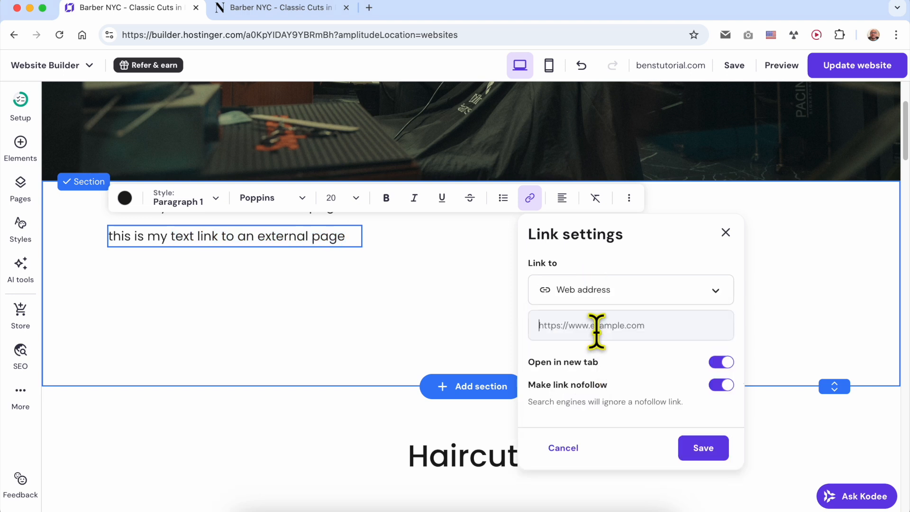
{"action": "left_click", "coordinate": [597, 327]}
{"action": "type", "text": "www"}
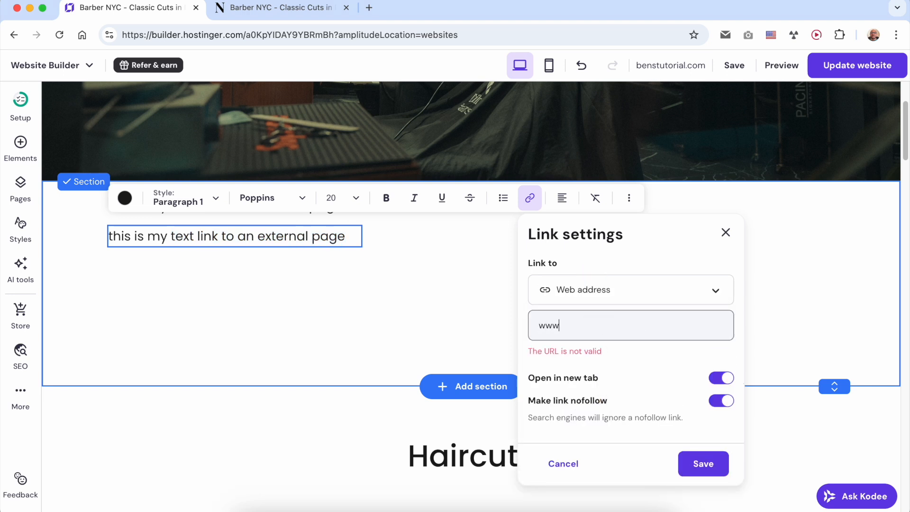
{"action": "type", "text": ".google.com"}
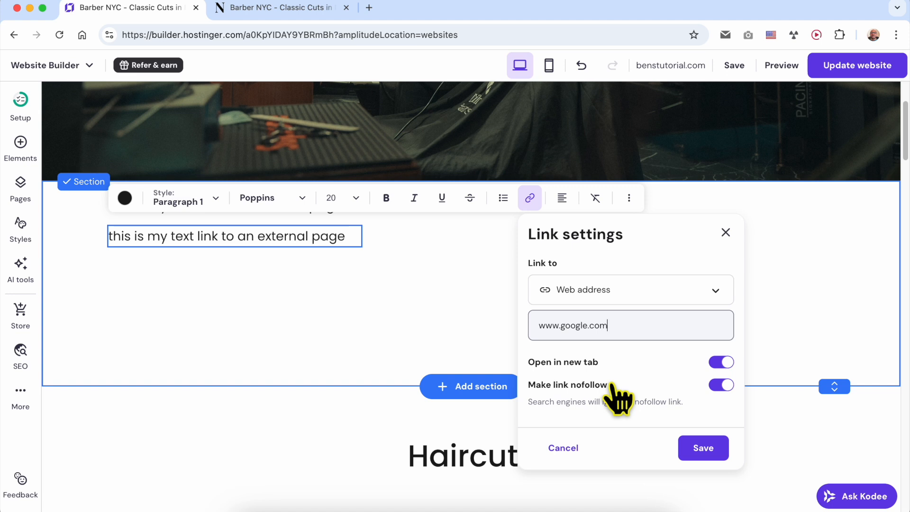
{"action": "left_click", "coordinate": [722, 386]}
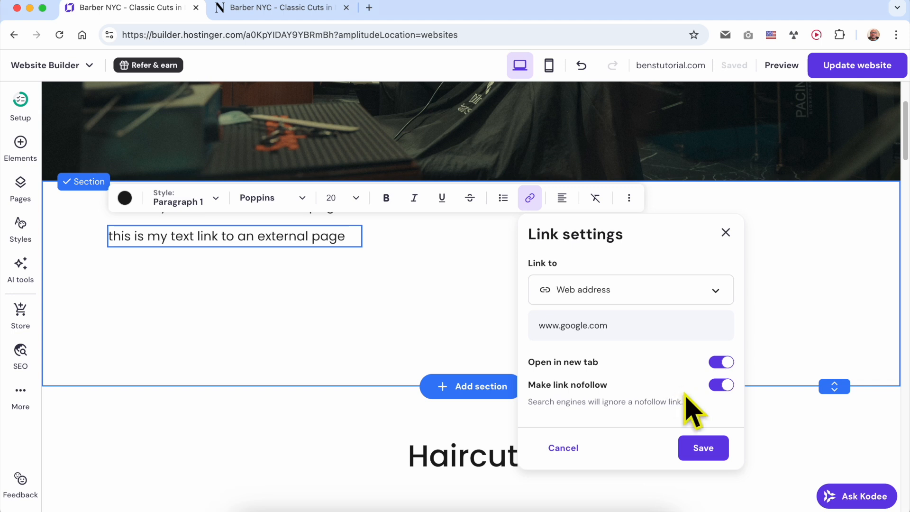
{"action": "left_click", "coordinate": [709, 453]}
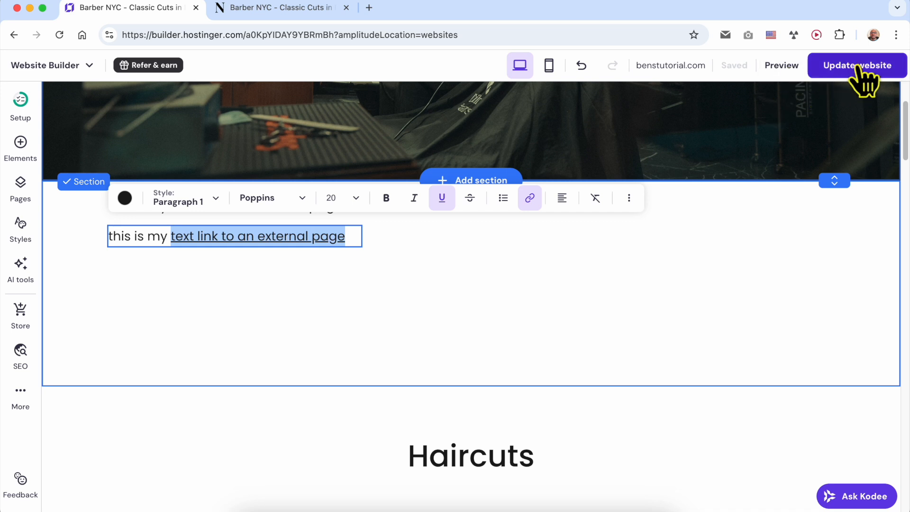
- Preview the site, test the external page link, check the opened page's address, and return to the editor
{"action": "left_click", "coordinate": [785, 68]}
{"action": "scroll", "coordinate": [624, 303], "scroll_direction": "down", "scroll_amount": 7}
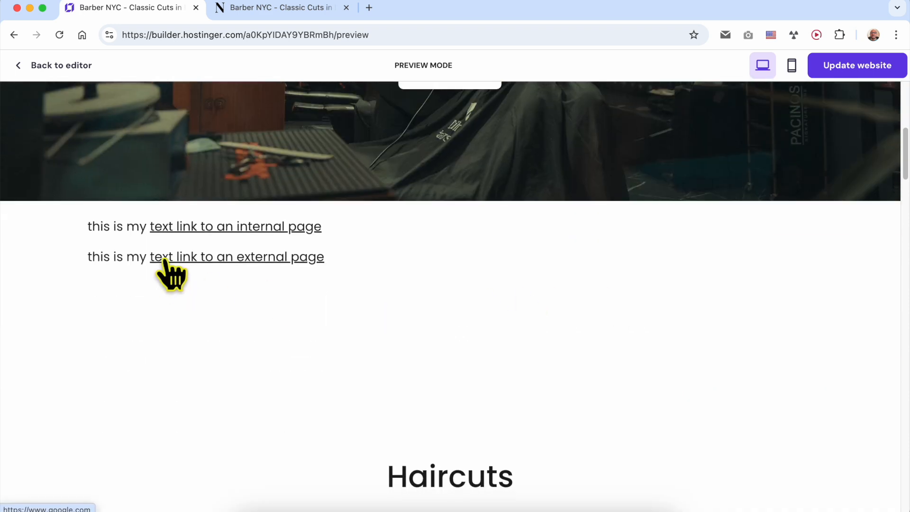
{"action": "left_click", "coordinate": [184, 257]}
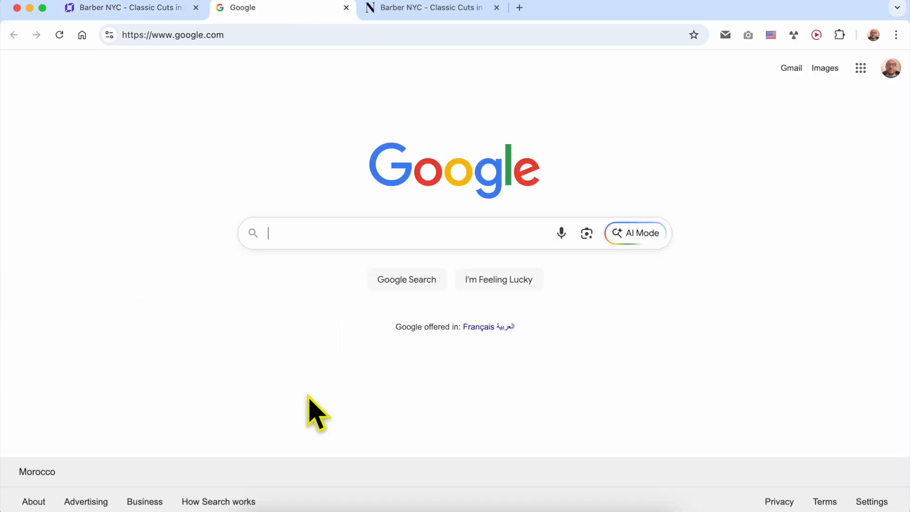
{"action": "left_click", "coordinate": [253, 35]}
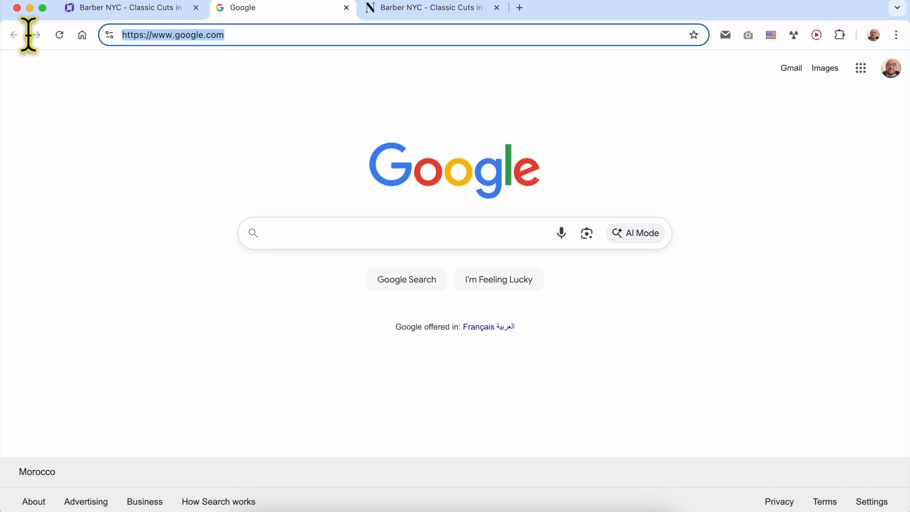
{"action": "left_click", "coordinate": [142, 13]}
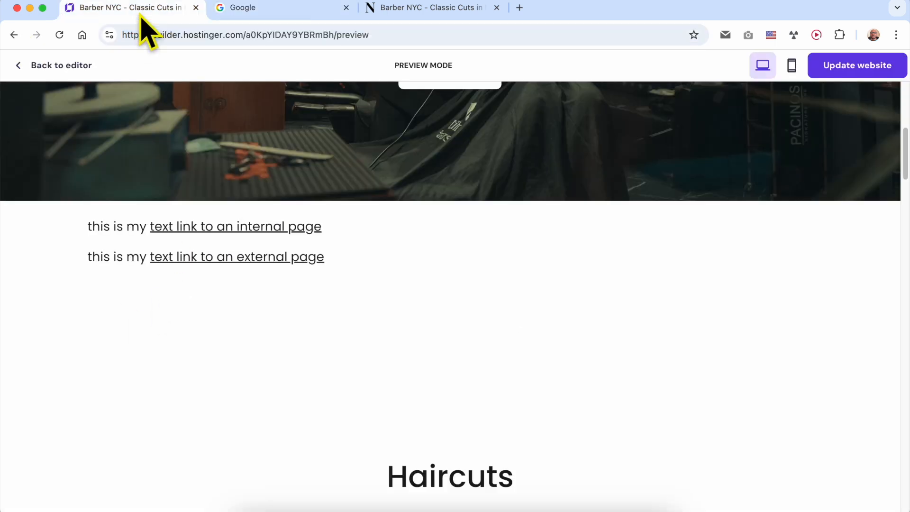
{"action": "left_click", "coordinate": [72, 66]}
- Add a button element to the section, beside the two text links
{"action": "scroll", "coordinate": [315, 303], "scroll_direction": "down", "scroll_amount": 5}
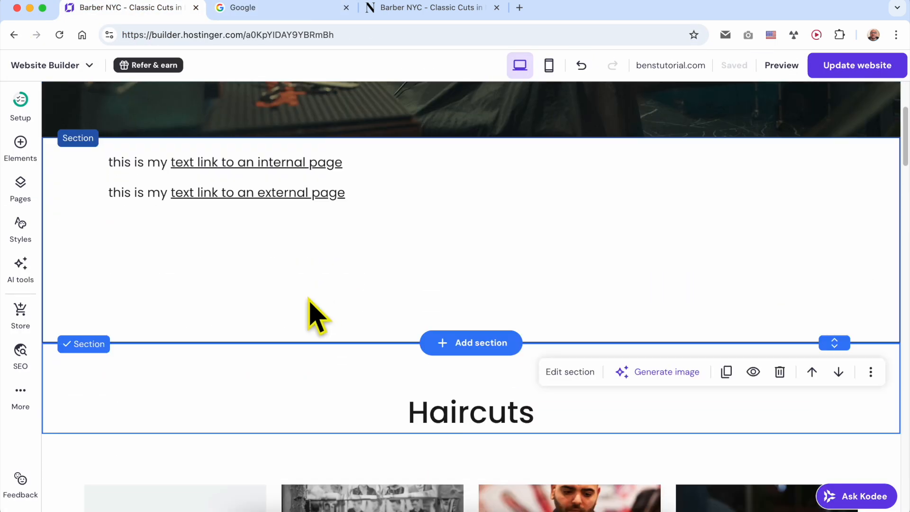
{"action": "left_click", "coordinate": [21, 143]}
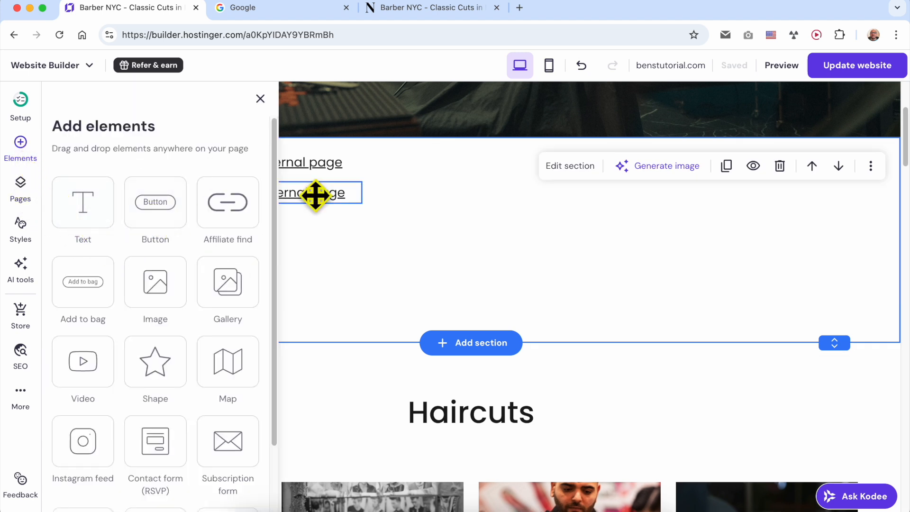
{"action": "left_click_drag", "start_coordinate": [144, 203], "coordinate": [508, 189]}
{"action": "scroll", "coordinate": [509, 304], "scroll_direction": "up", "scroll_amount": 6}
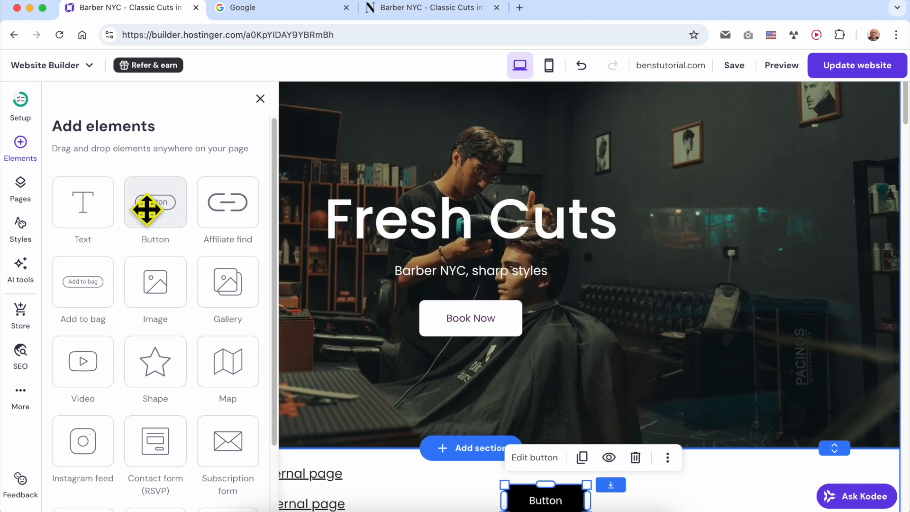
{"action": "scroll", "coordinate": [329, 329], "scroll_direction": "down", "scroll_amount": 2}
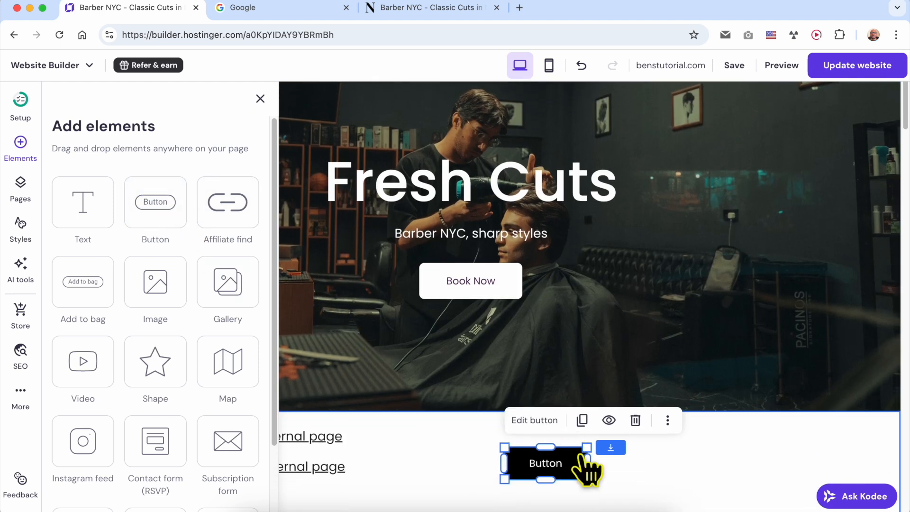
- Widen the new button and position it level with the two text links
{"action": "left_click", "coordinate": [657, 486]}
{"action": "scroll", "coordinate": [640, 481], "scroll_direction": "down", "scroll_amount": 1}
{"action": "left_click", "coordinate": [553, 443]}
{"action": "left_click_drag", "start_coordinate": [506, 413], "coordinate": [392, 417]}
{"action": "left_click_drag", "start_coordinate": [489, 381], "coordinate": [484, 418]}
{"action": "left_click_drag", "start_coordinate": [532, 443], "coordinate": [595, 425]}
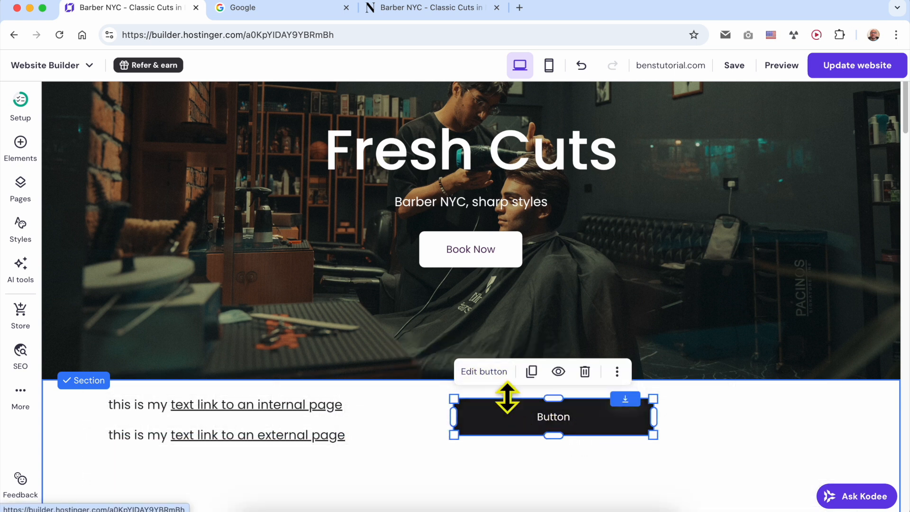
- Set the button's text to "your button text here"
{"action": "left_click", "coordinate": [493, 372]}
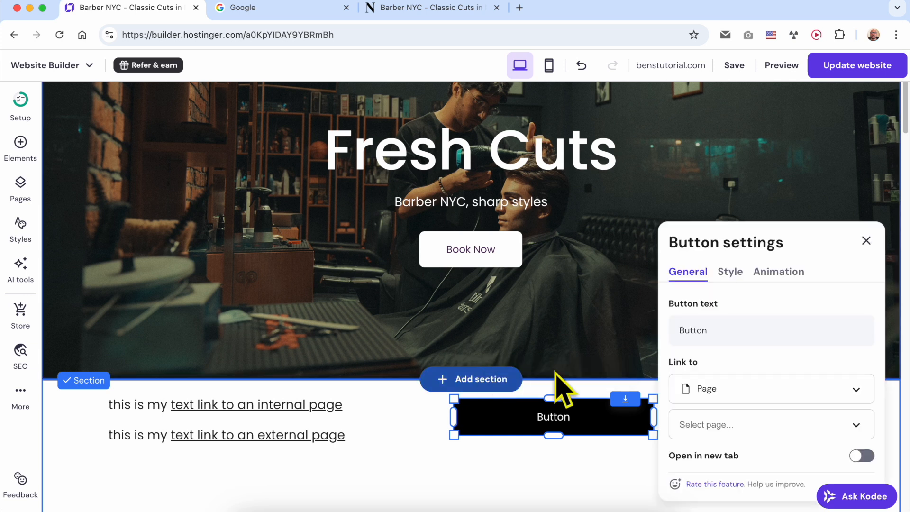
{"action": "scroll", "coordinate": [779, 414], "scroll_direction": "down", "scroll_amount": 2}
{"action": "left_click", "coordinate": [748, 256]}
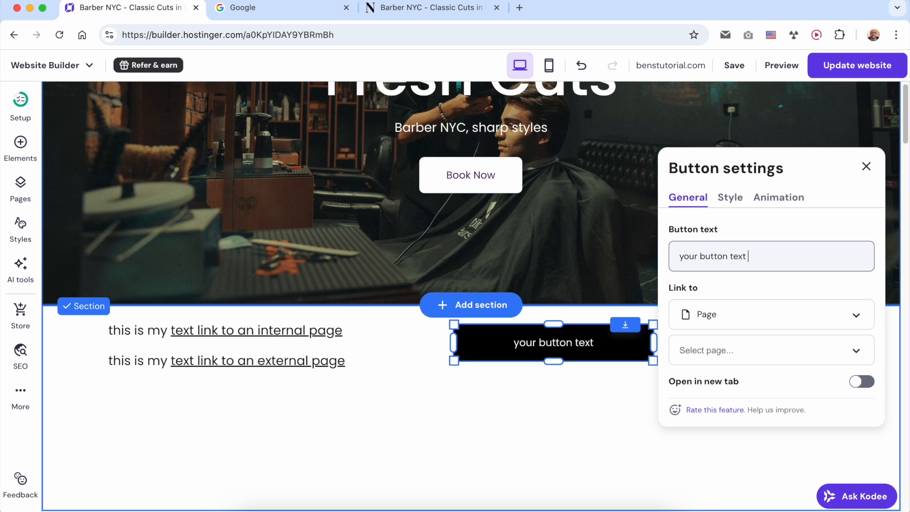
- Try setting the button's link type to Section
{"action": "left_click", "coordinate": [749, 313]}
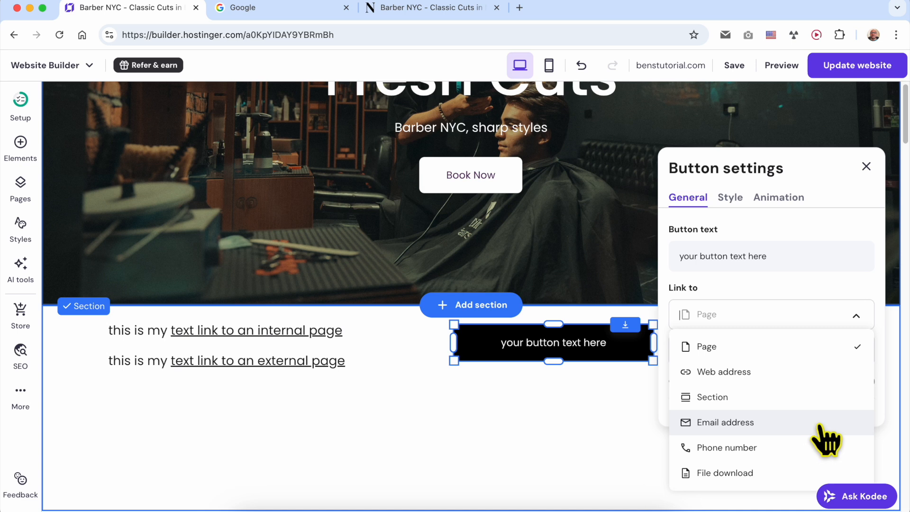
{"action": "left_click", "coordinate": [764, 306]}
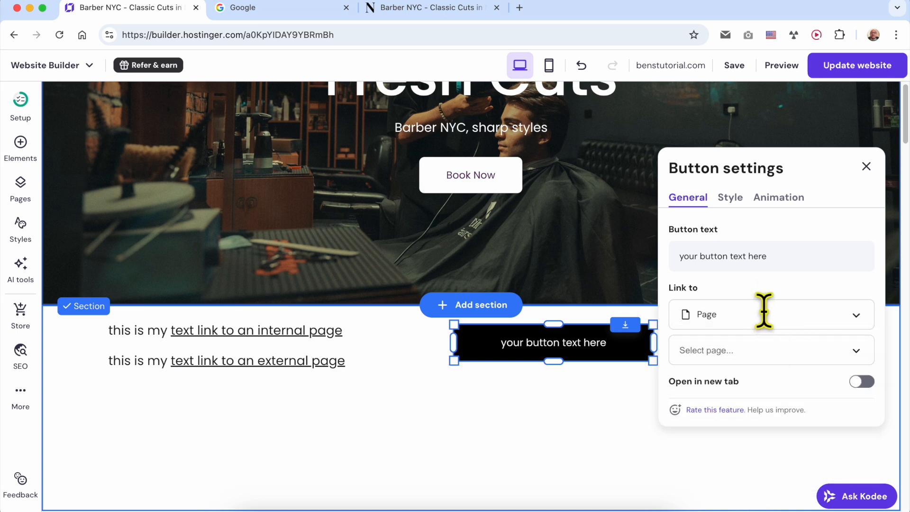
{"action": "left_click", "coordinate": [765, 313]}
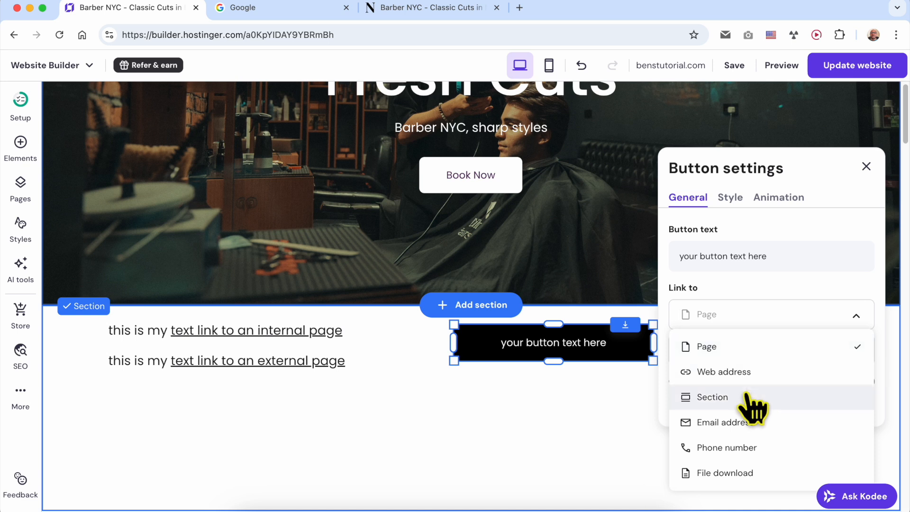
{"action": "left_click", "coordinate": [753, 403]}
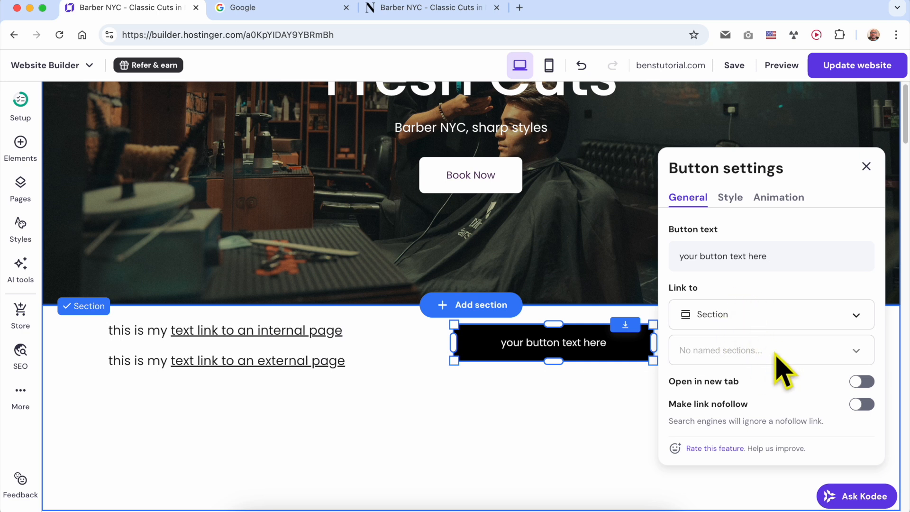
{"action": "left_click", "coordinate": [740, 313]}
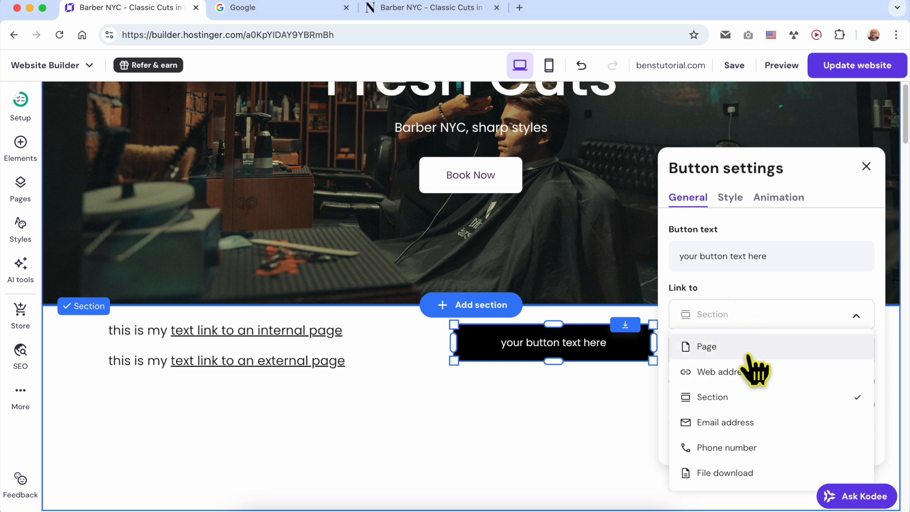
{"action": "left_click", "coordinate": [754, 373]}
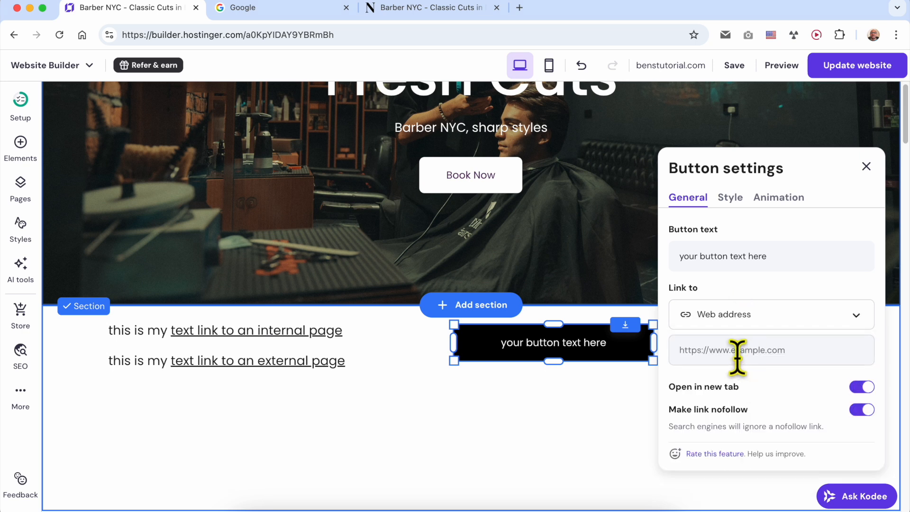
{"action": "left_click", "coordinate": [762, 358]}
{"action": "type", "text": "www."}
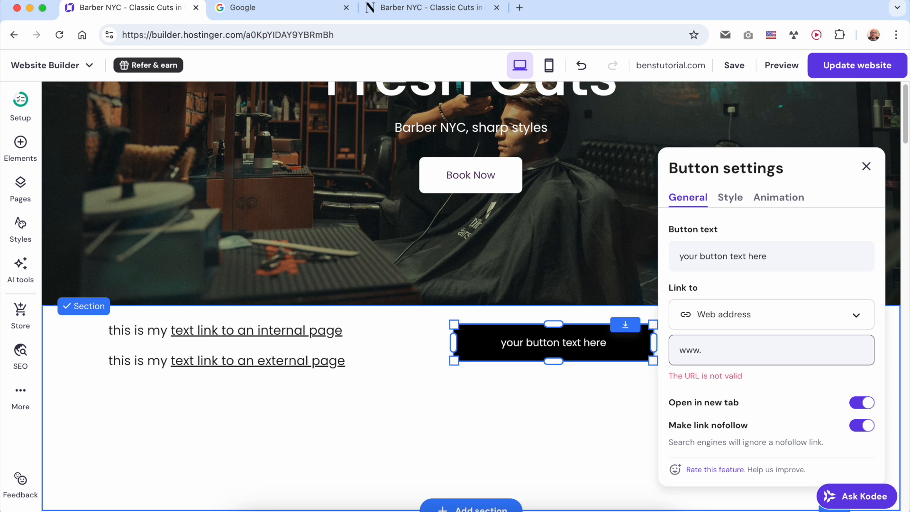
{"action": "type", "text": "google.com"}
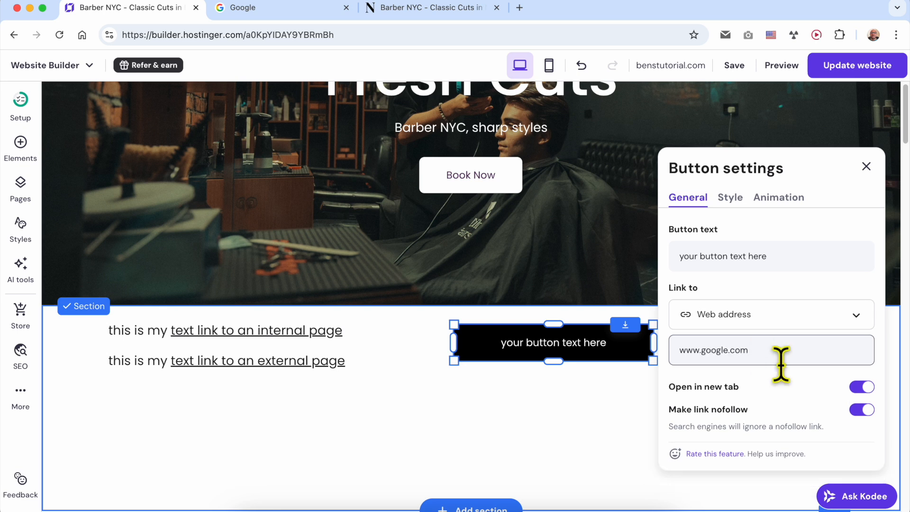
{"action": "left_click", "coordinate": [620, 426]}
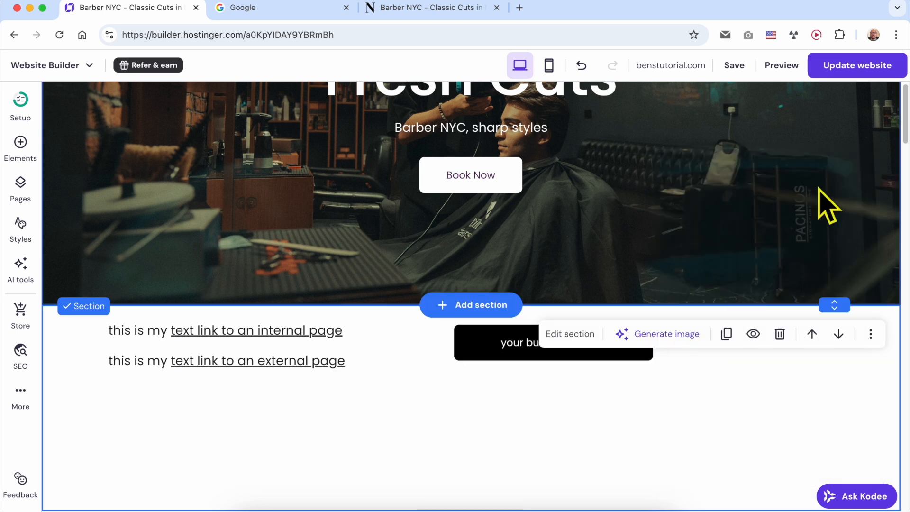
- Preview the site and test the button's external link
{"action": "left_click", "coordinate": [787, 66]}
{"action": "scroll", "coordinate": [491, 235], "scroll_direction": "down", "scroll_amount": 8}
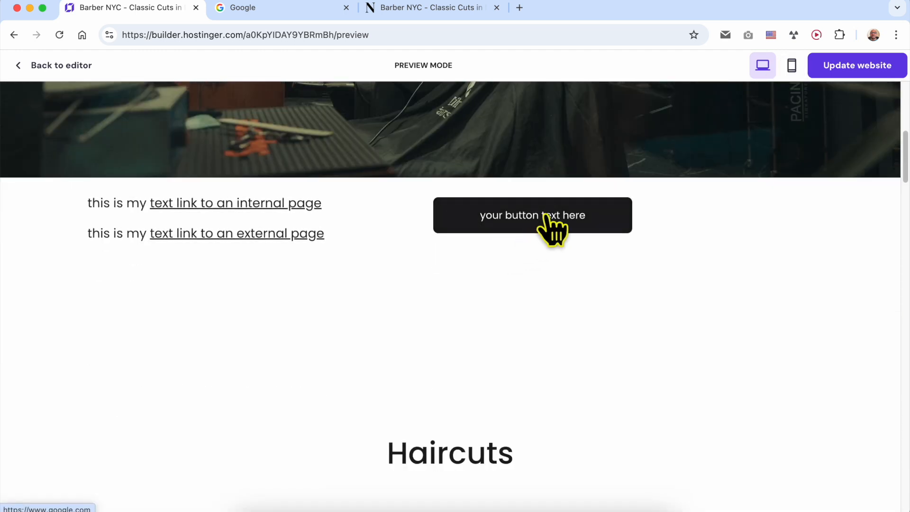
{"action": "left_click", "coordinate": [545, 216]}
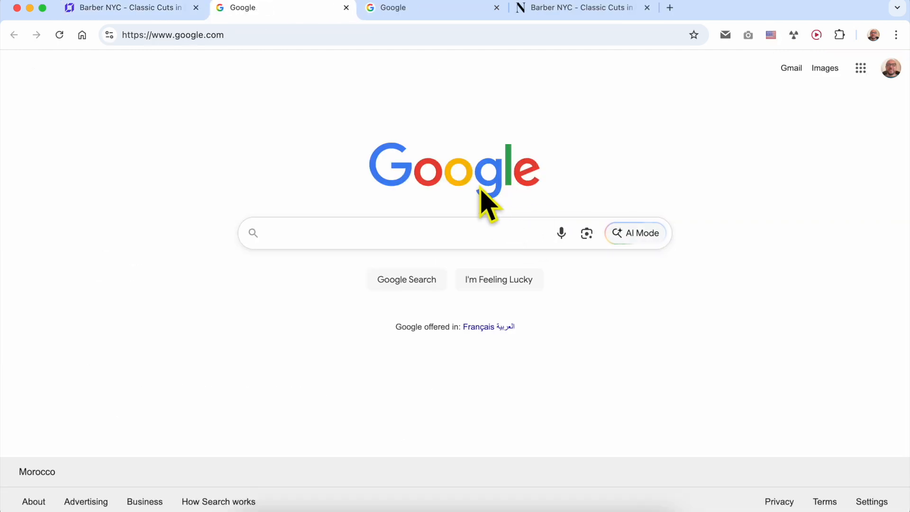
- Return from the external page and site preview to the editor and select the home page section containing the links
{"action": "left_click", "coordinate": [135, 11]}
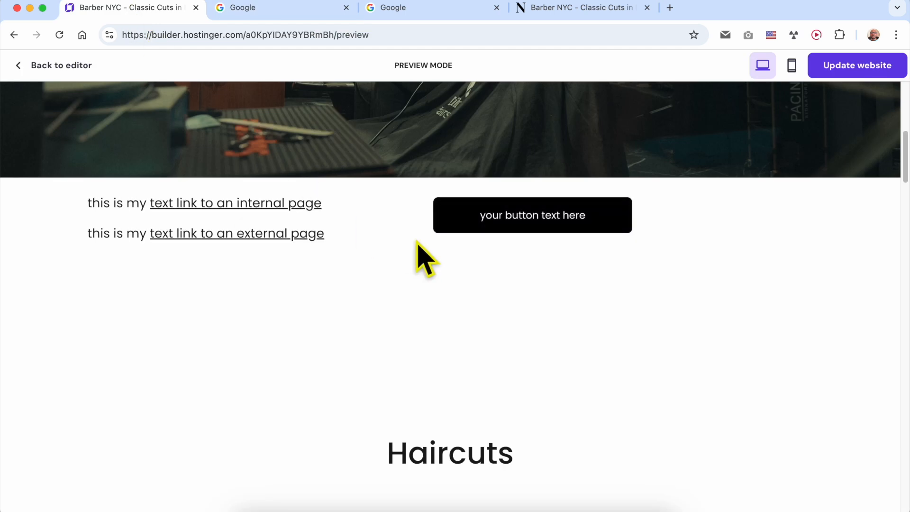
{"action": "left_click", "coordinate": [73, 66]}
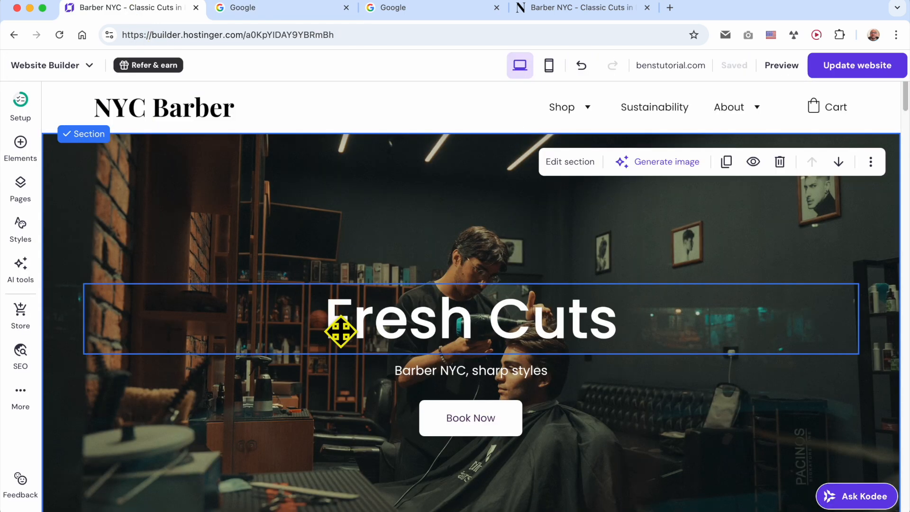
{"action": "scroll", "coordinate": [341, 332], "scroll_direction": "down", "scroll_amount": 10}
{"action": "scroll", "coordinate": [386, 244], "scroll_direction": "up", "scroll_amount": 1}
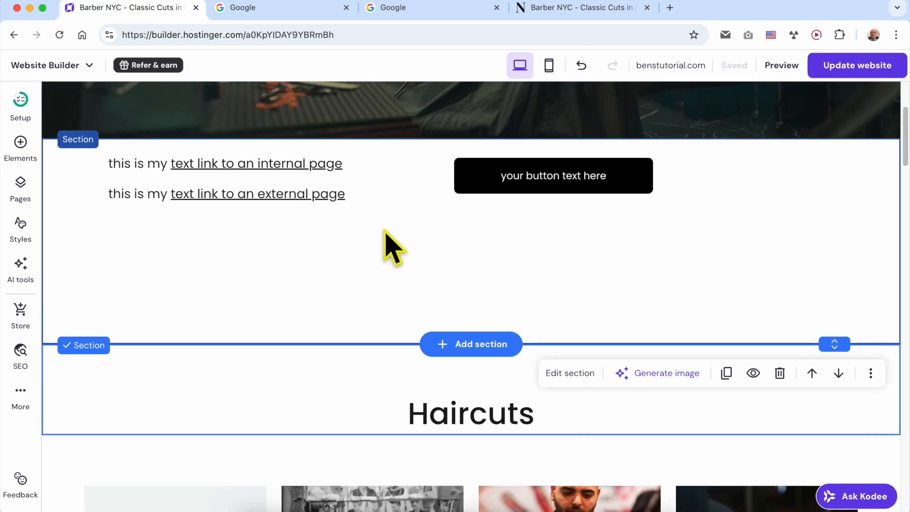
{"action": "left_click", "coordinate": [381, 243]}
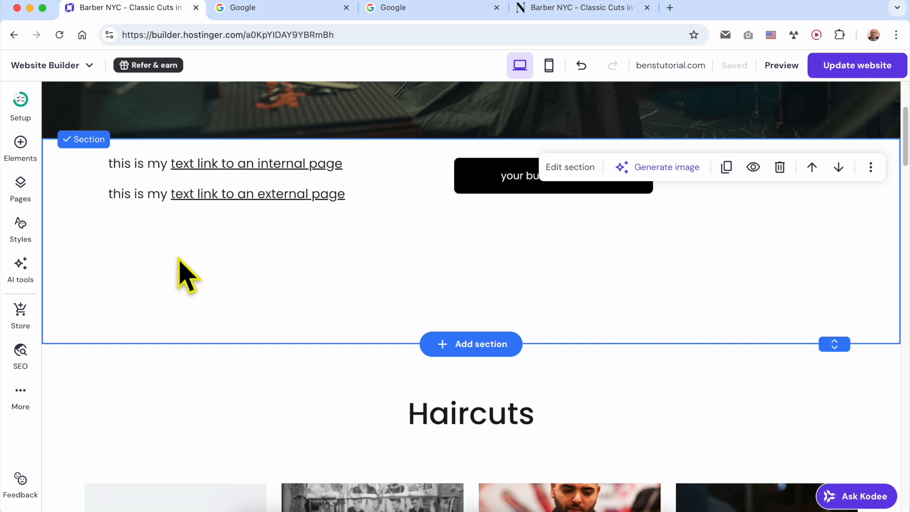
{"action": "scroll", "coordinate": [527, 287], "scroll_direction": "up", "scroll_amount": 9}
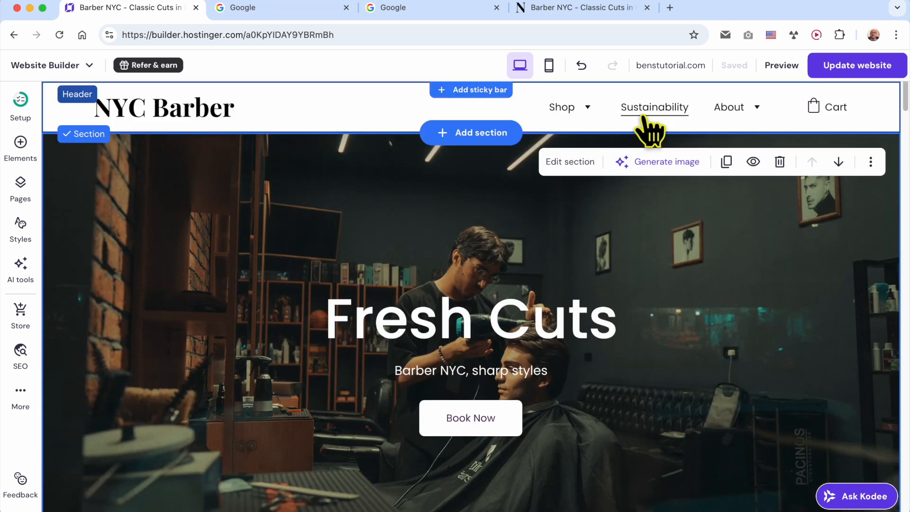
- Open the Sustainability page for editing and go to its Our Process section
{"action": "mouse_move", "coordinate": [737, 116]}
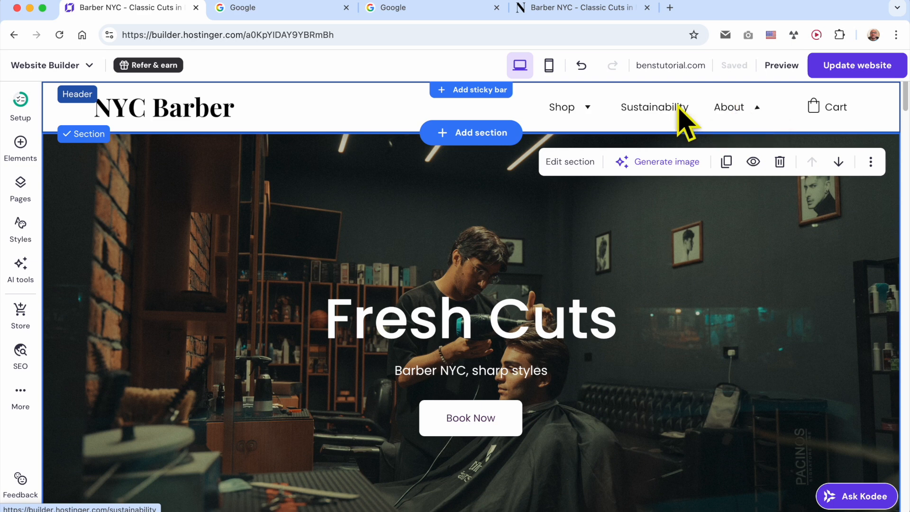
{"action": "left_click", "coordinate": [656, 110]}
{"action": "scroll", "coordinate": [558, 280], "scroll_direction": "down", "scroll_amount": 10}
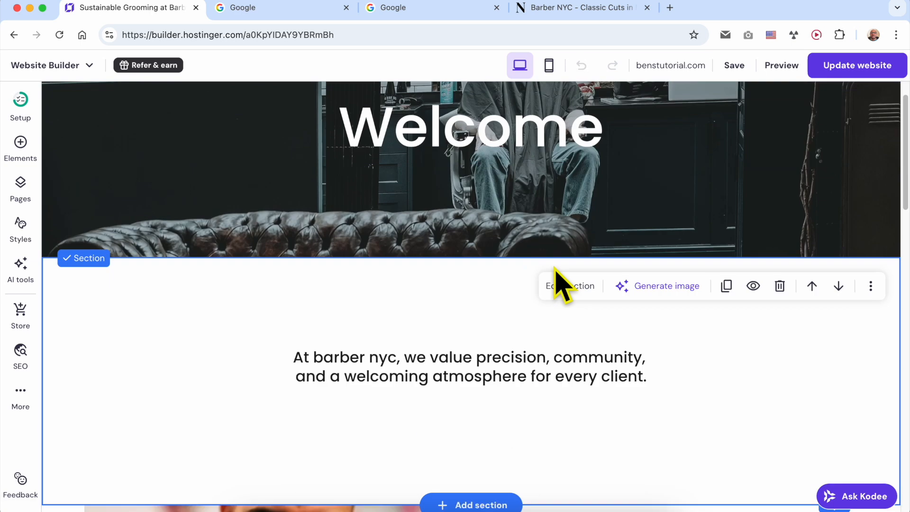
{"action": "scroll", "coordinate": [541, 319], "scroll_direction": "down", "scroll_amount": 5}
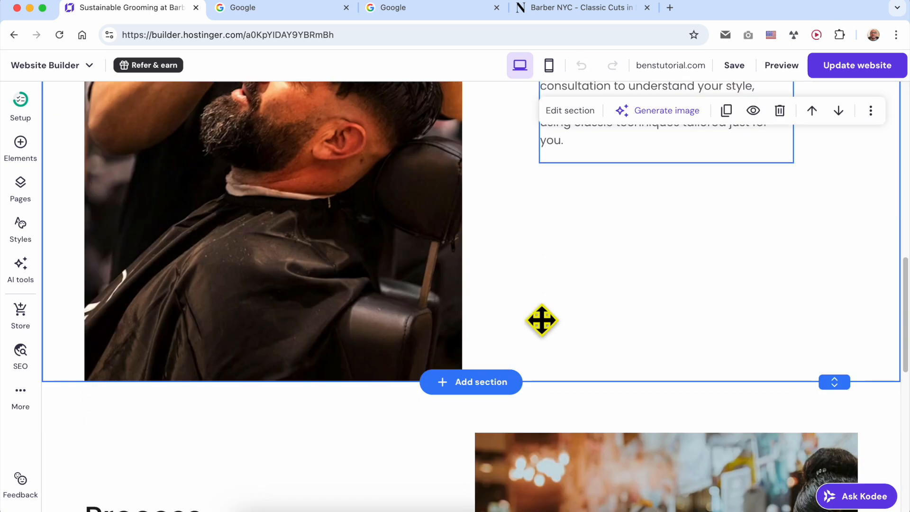
{"action": "scroll", "coordinate": [541, 319], "scroll_direction": "up", "scroll_amount": 5}
{"action": "scroll", "coordinate": [590, 279], "scroll_direction": "up", "scroll_amount": 1}
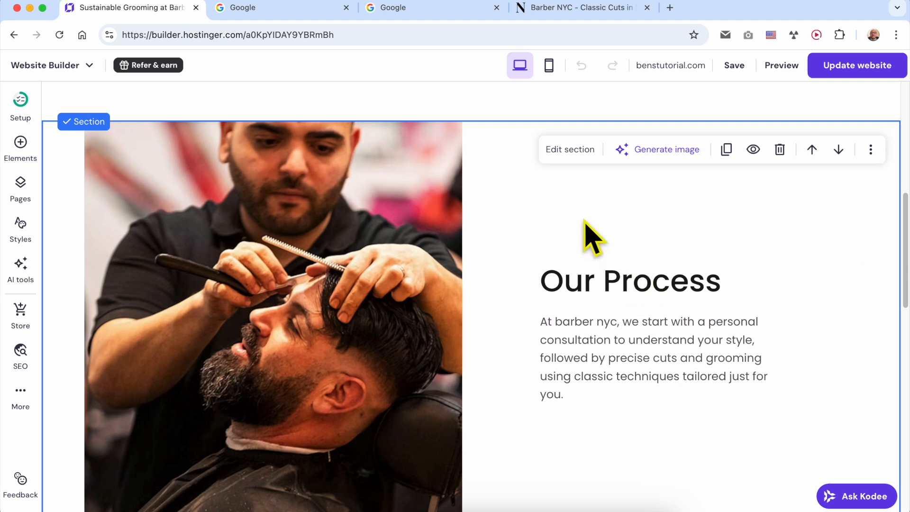
- Give the Our Process section the anchor name "ourprocess"
{"action": "left_click", "coordinate": [871, 150]}
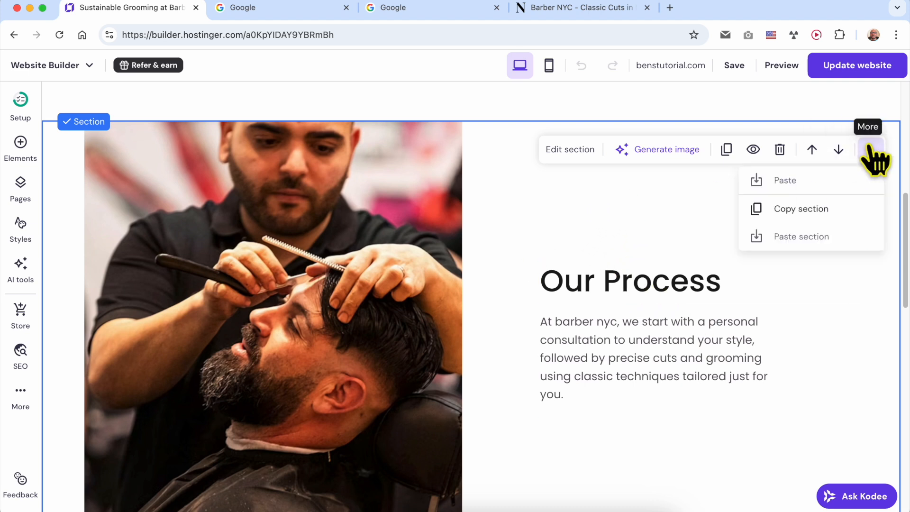
{"action": "left_click", "coordinate": [576, 151]}
{"action": "left_click", "coordinate": [572, 173]}
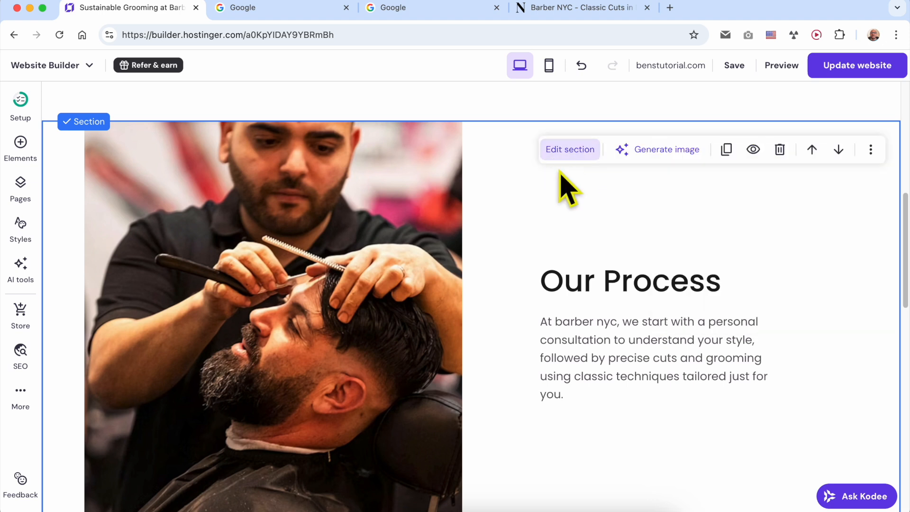
{"action": "left_click", "coordinate": [576, 151]}
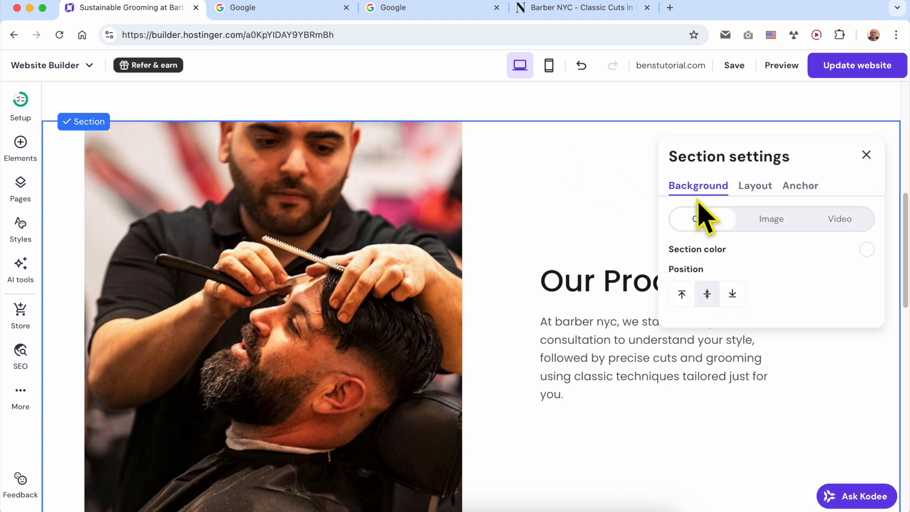
{"action": "left_click", "coordinate": [803, 188]}
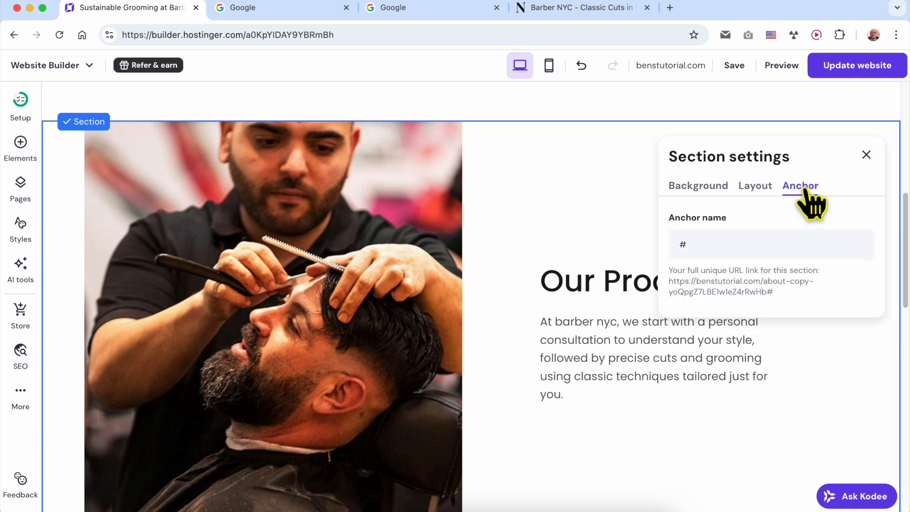
{"action": "left_click", "coordinate": [742, 244]}
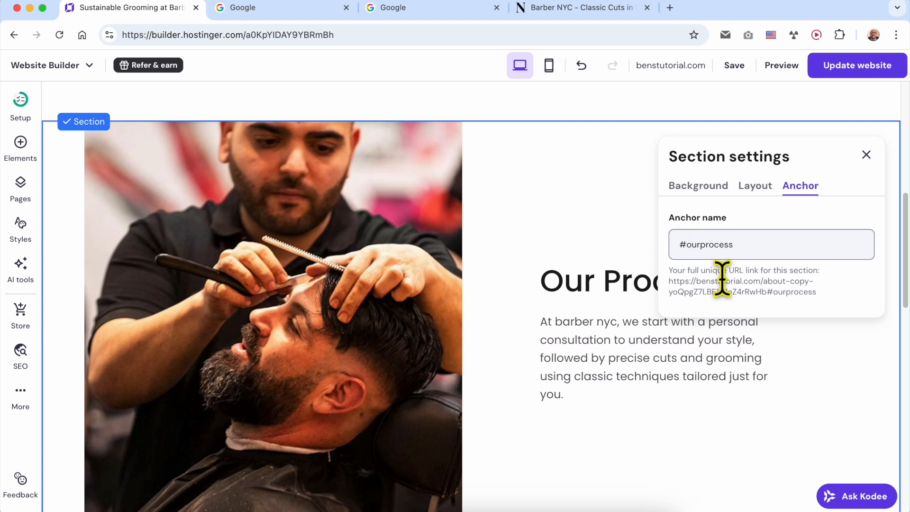
{"action": "left_click", "coordinate": [866, 154]}
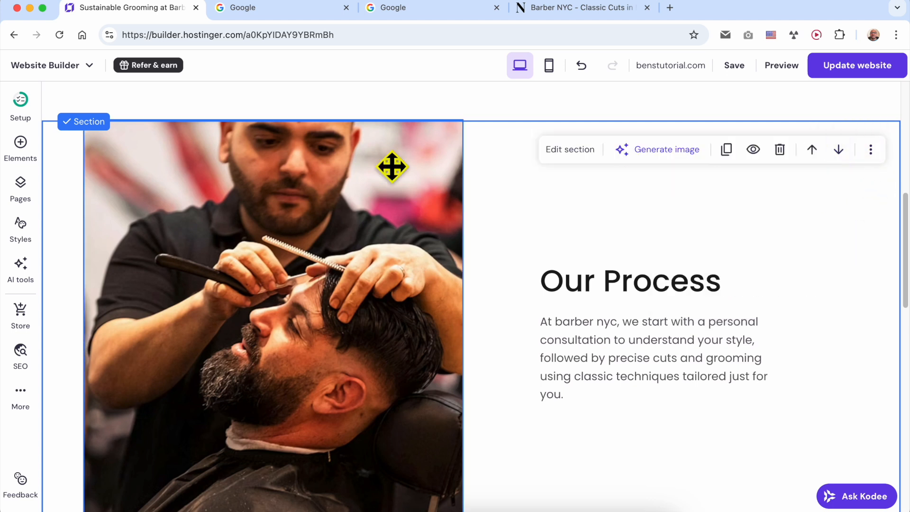
- Open the Home page, which is hidden from navigation, for editing
{"action": "scroll", "coordinate": [617, 142], "scroll_direction": "up", "scroll_amount": 5}
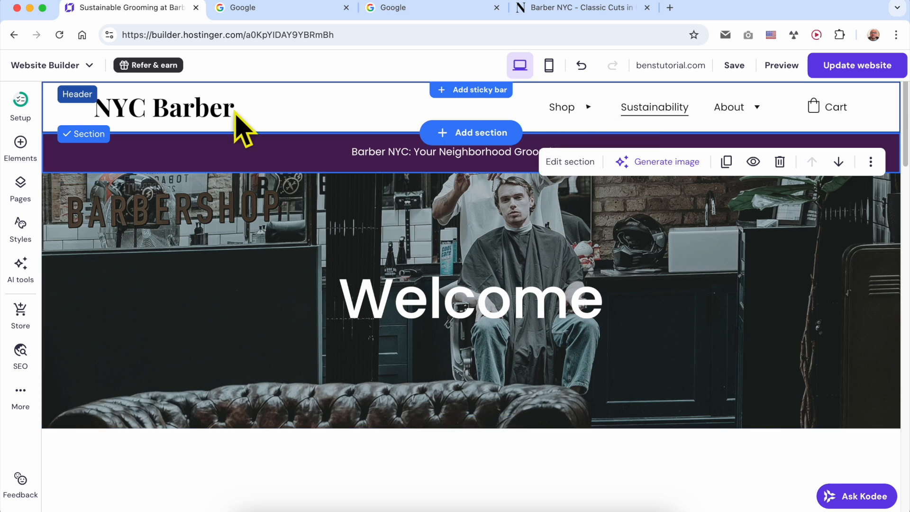
{"action": "left_click", "coordinate": [162, 112]}
{"action": "mouse_move", "coordinate": [588, 116]}
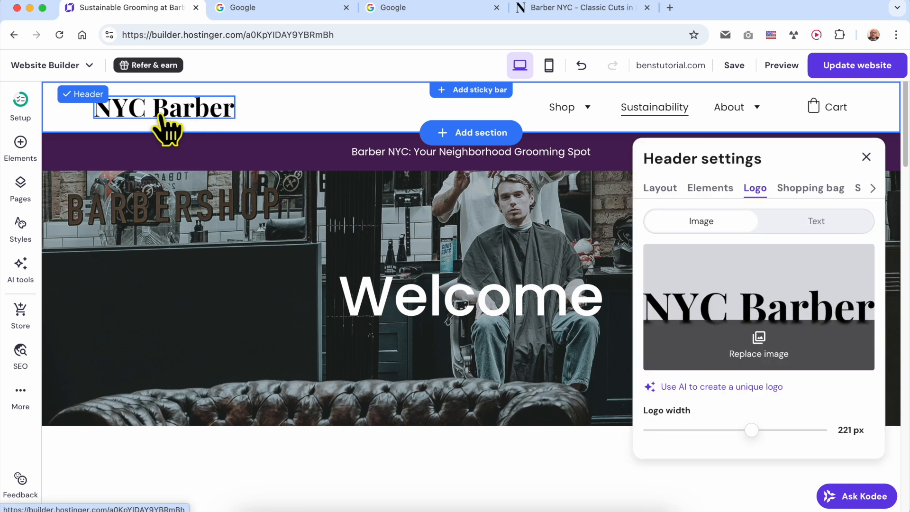
{"action": "left_click", "coordinate": [20, 192]}
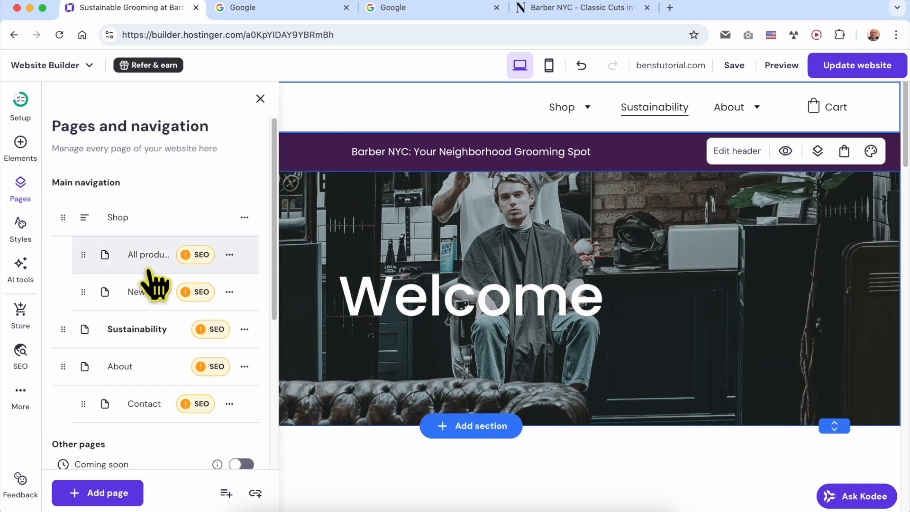
{"action": "scroll", "coordinate": [152, 275], "scroll_direction": "down", "scroll_amount": 5}
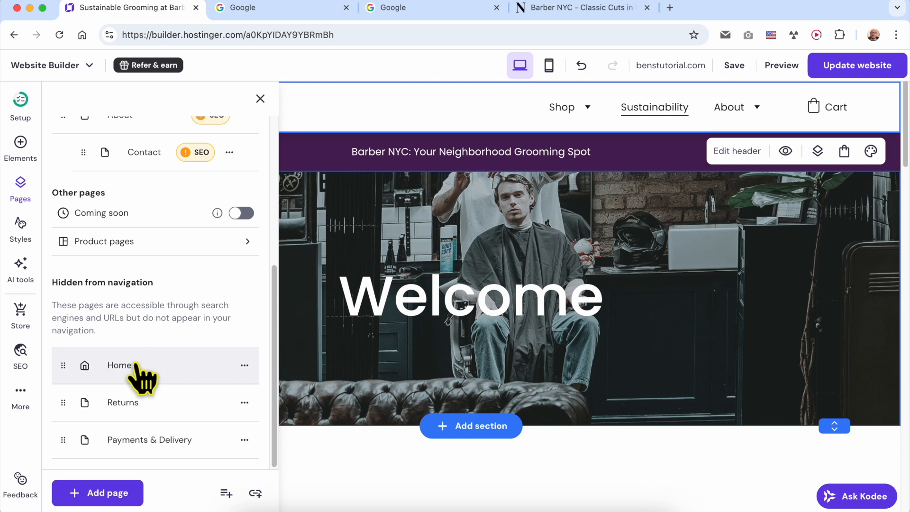
{"action": "left_click", "coordinate": [143, 375]}
{"action": "left_click", "coordinate": [542, 287]}
- Add a text element below the external page link reading "this is my text link to a section"
{"action": "scroll", "coordinate": [559, 301], "scroll_direction": "down", "scroll_amount": 10}
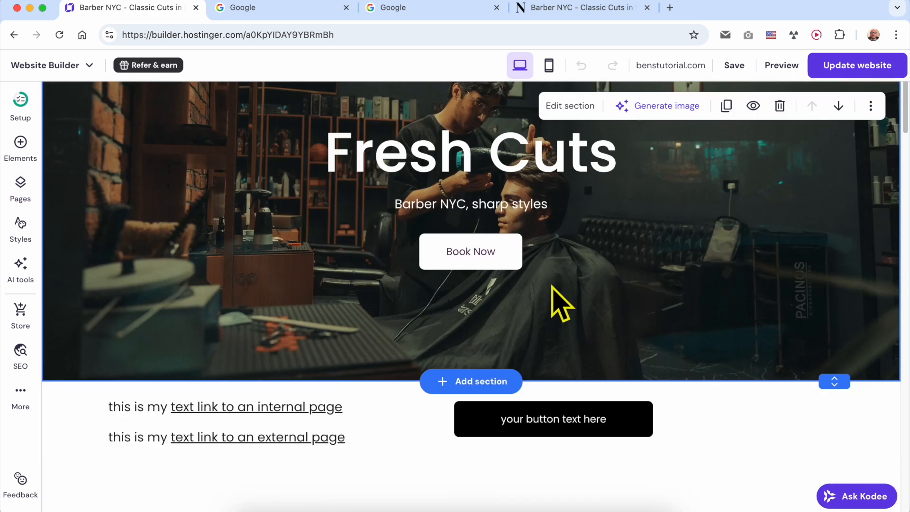
{"action": "left_click", "coordinate": [20, 144]}
{"action": "left_click_drag", "start_coordinate": [396, 313], "coordinate": [180, 294]}
{"action": "triple_click", "coordinate": [175, 260]}
{"action": "type", "text": "this is my"}
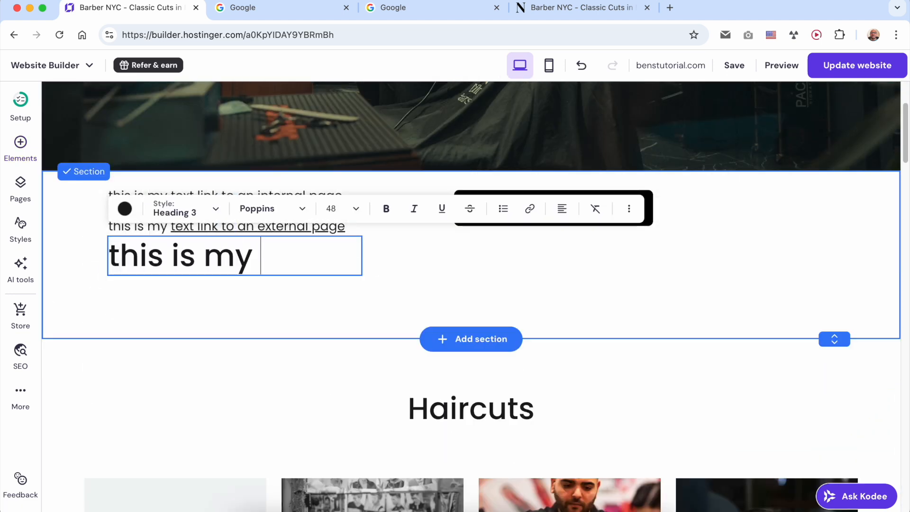
{"action": "type", "text": " text link to a section"}
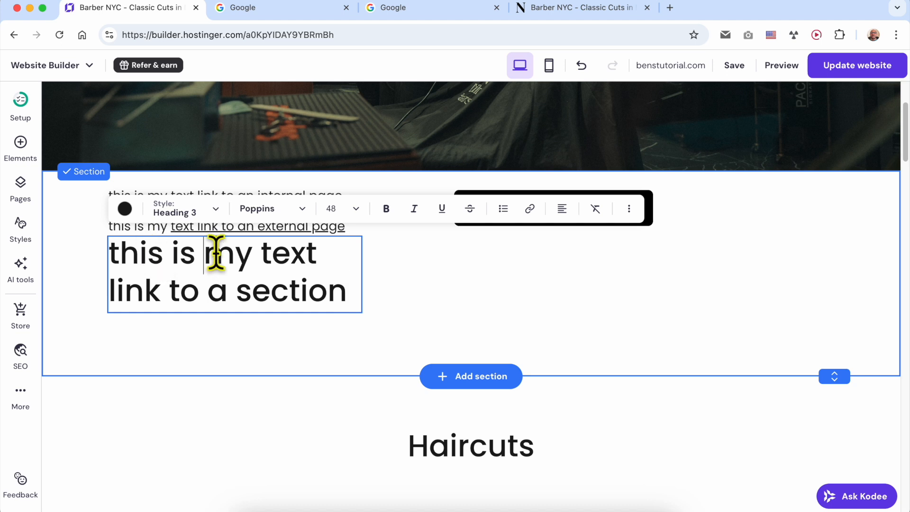
- Apply the Paragraph 1 style to the whole new text line
{"action": "triple_click", "coordinate": [215, 253]}
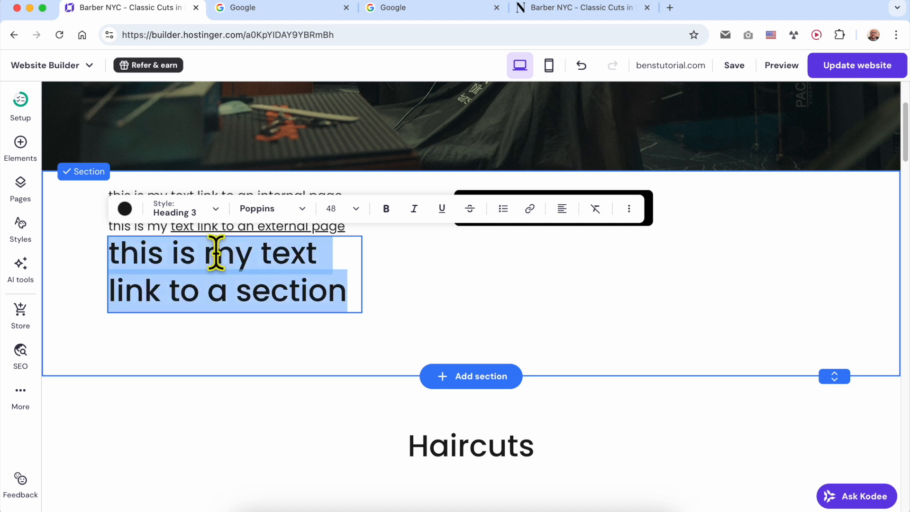
{"action": "left_click", "coordinate": [194, 211]}
{"action": "left_click", "coordinate": [189, 379]}
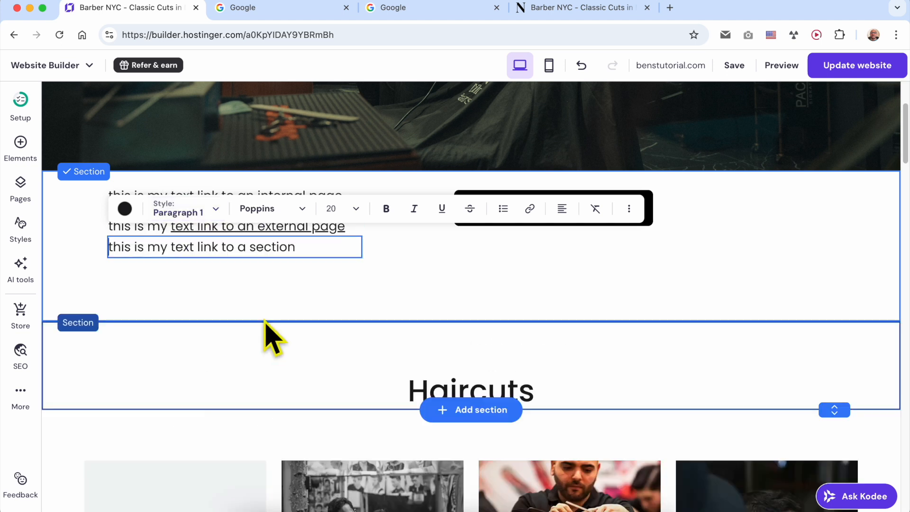
- Link the words "text link to a section" to the ourprocess section of the Sustainability page, opening in a new tab
{"action": "left_click_drag", "start_coordinate": [325, 244], "coordinate": [169, 247]}
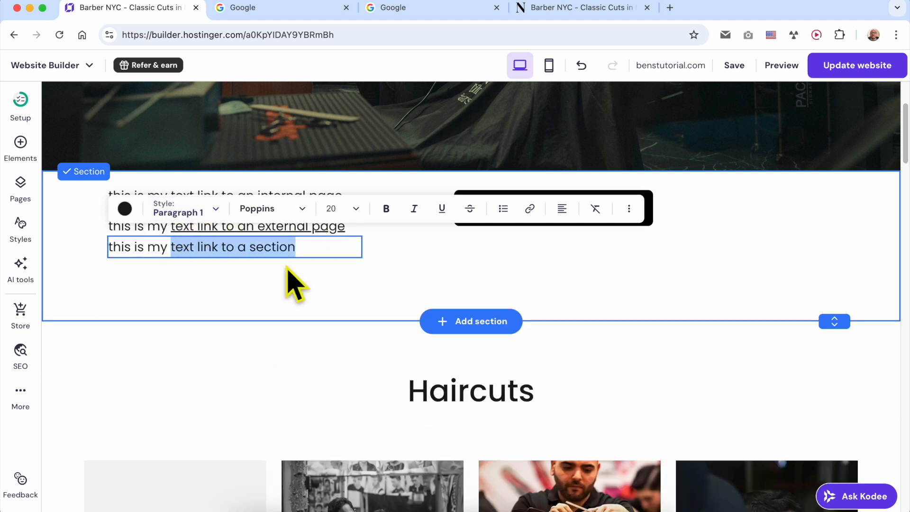
{"action": "left_click", "coordinate": [535, 212]}
{"action": "left_click", "coordinate": [592, 296]}
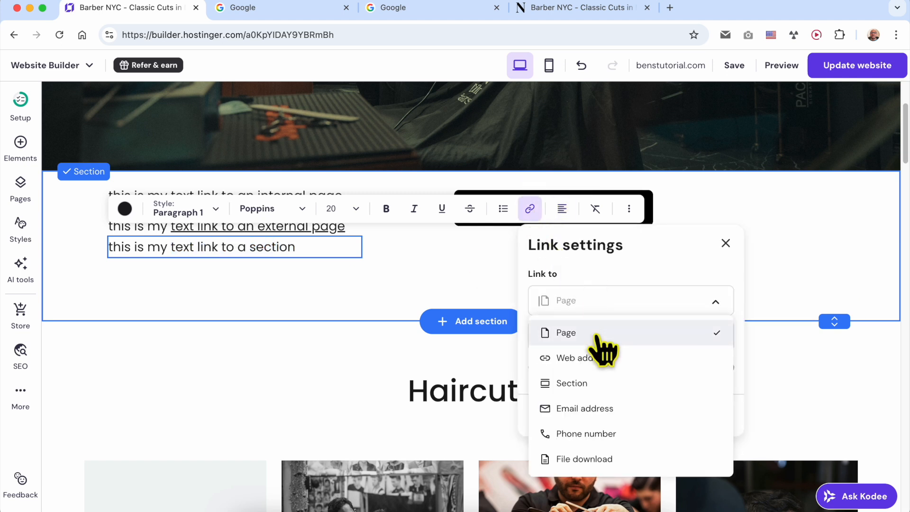
{"action": "left_click", "coordinate": [605, 391]}
{"action": "left_click", "coordinate": [630, 337]}
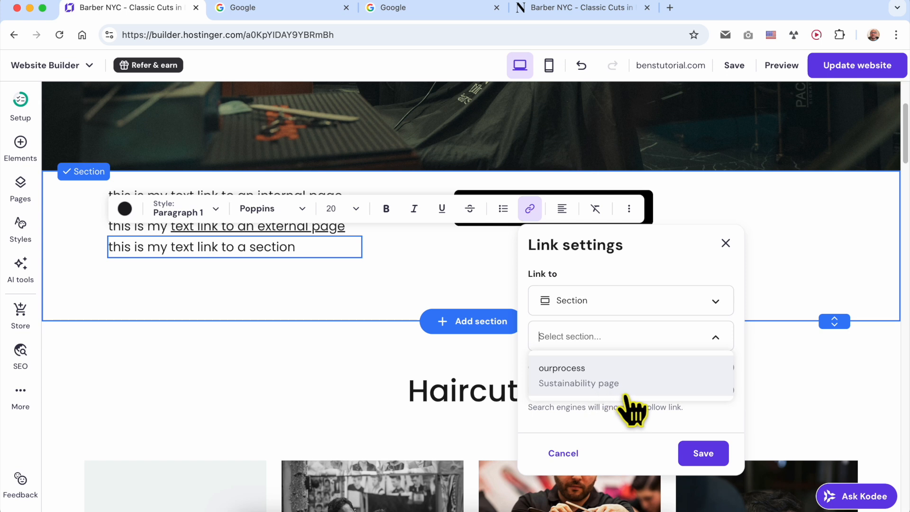
{"action": "left_click", "coordinate": [647, 384]}
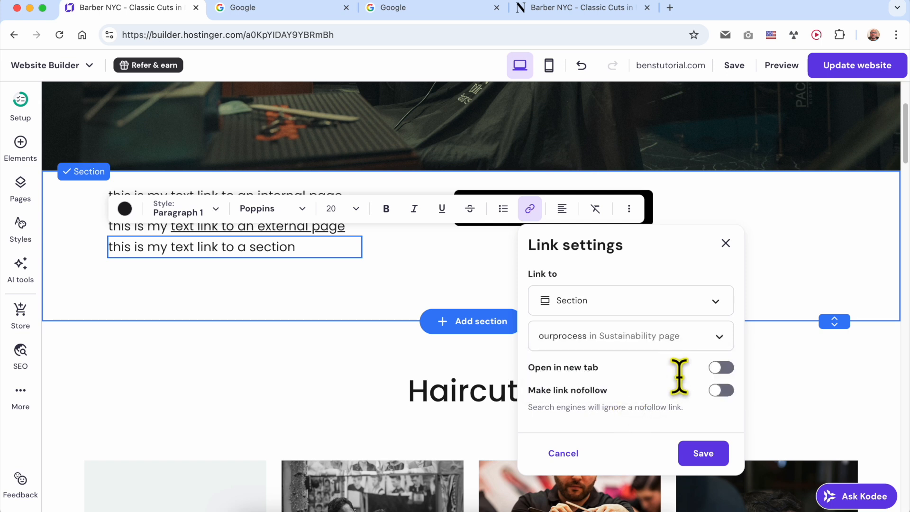
{"action": "left_click", "coordinate": [725, 368]}
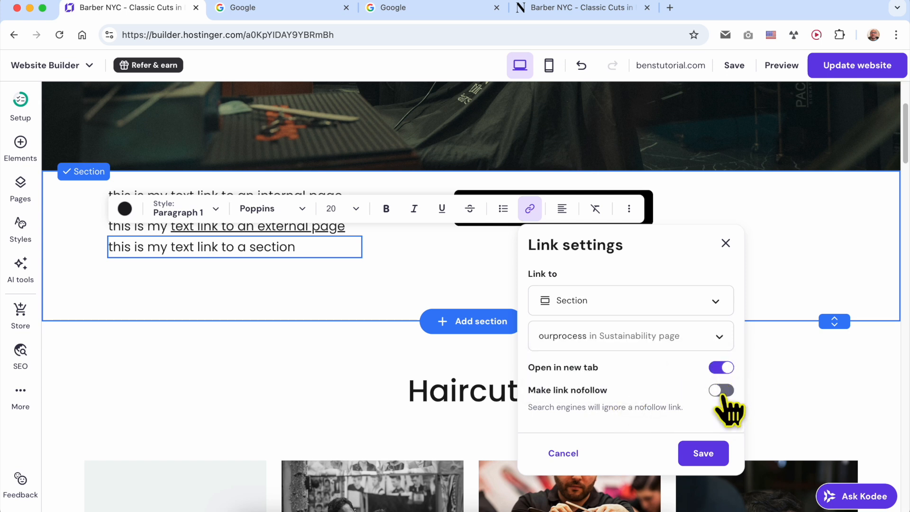
{"action": "left_click", "coordinate": [722, 369]}
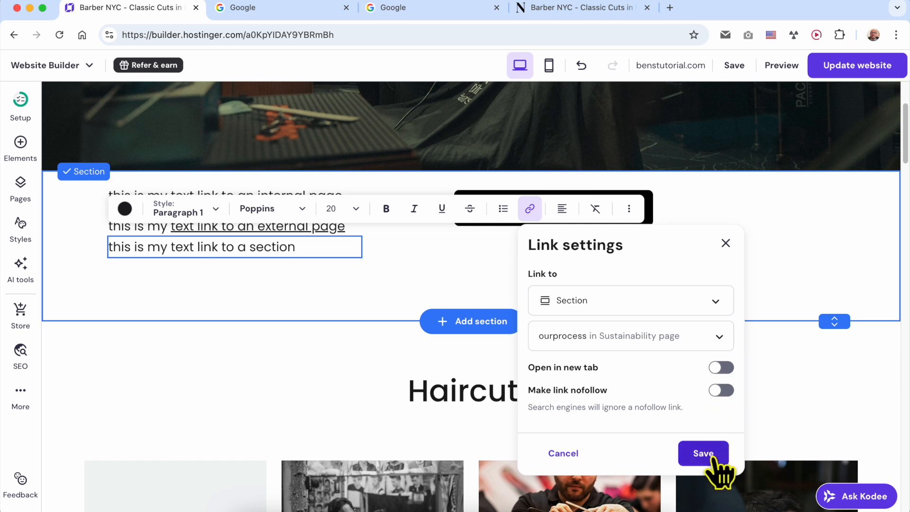
{"action": "left_click", "coordinate": [722, 368]}
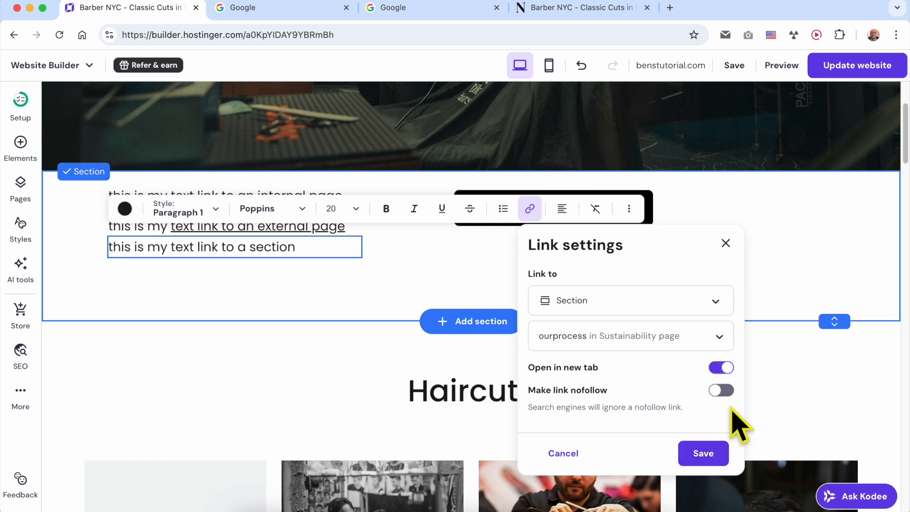
{"action": "left_click", "coordinate": [711, 457]}
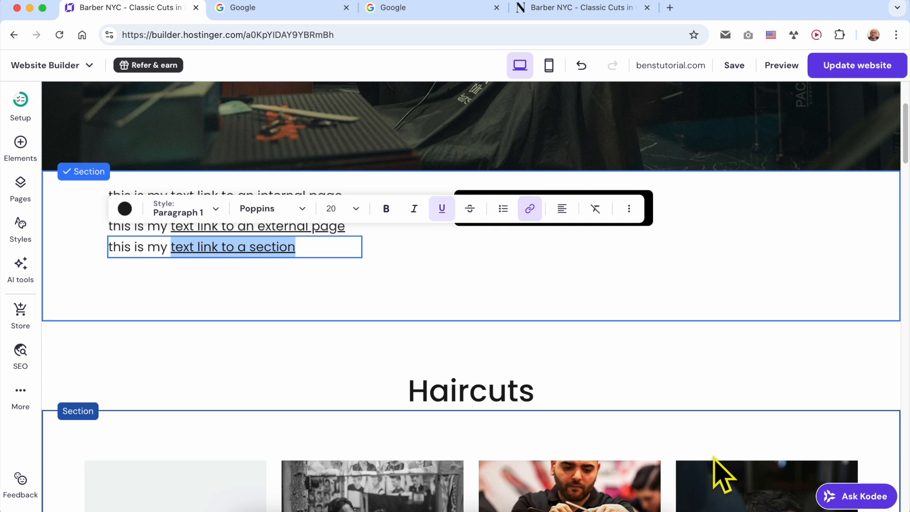
- Publish the website changes and view the links section on the live site
{"action": "left_click", "coordinate": [853, 66]}
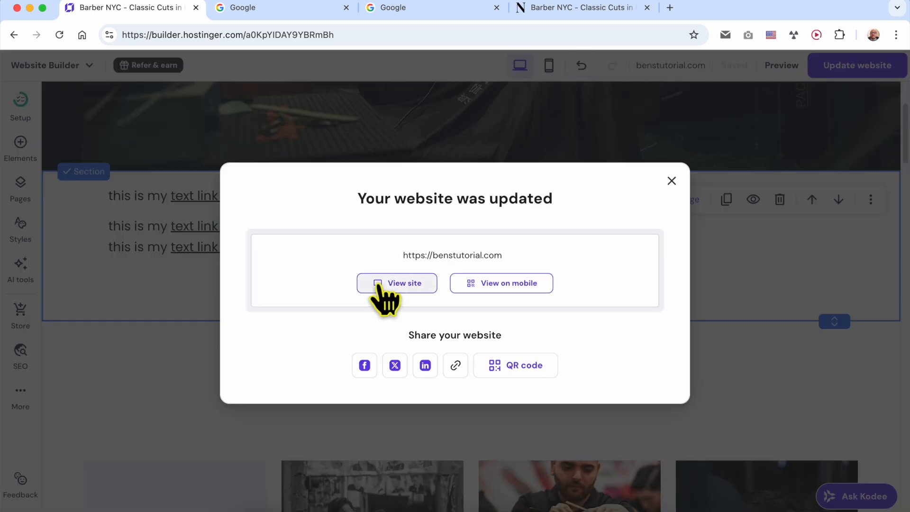
{"action": "left_click", "coordinate": [382, 282]}
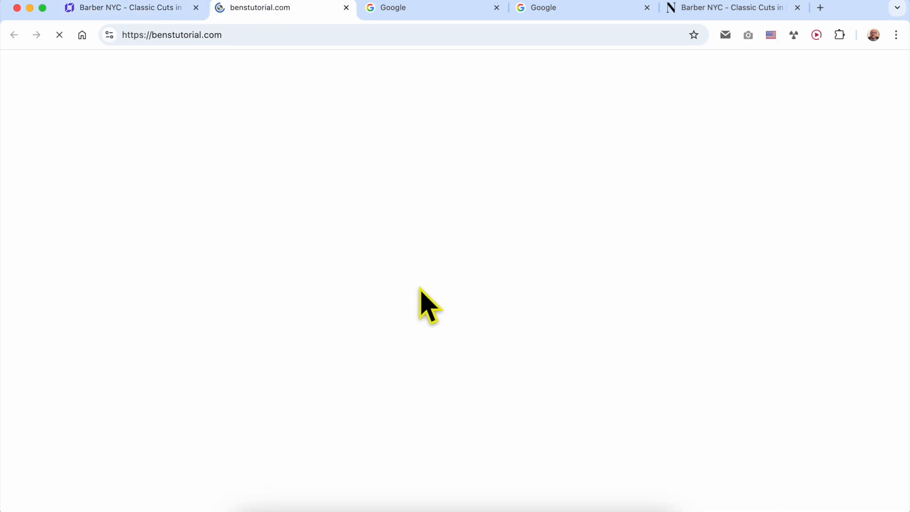
{"action": "scroll", "coordinate": [433, 290], "scroll_direction": "down", "scroll_amount": 5}
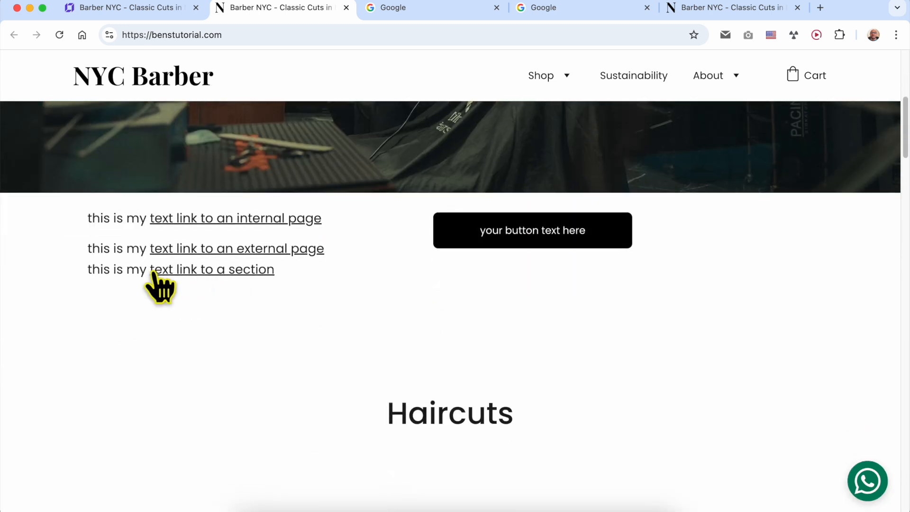
- Test the text link to a section on the live site and look over the Sustainability page around its Our Process section
{"action": "left_click", "coordinate": [194, 273]}
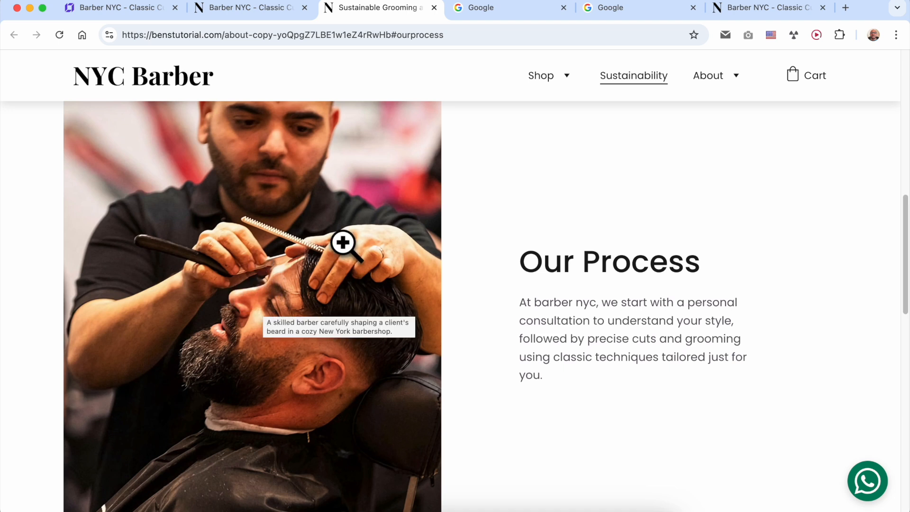
{"action": "scroll", "coordinate": [342, 241], "scroll_direction": "up", "scroll_amount": 10}
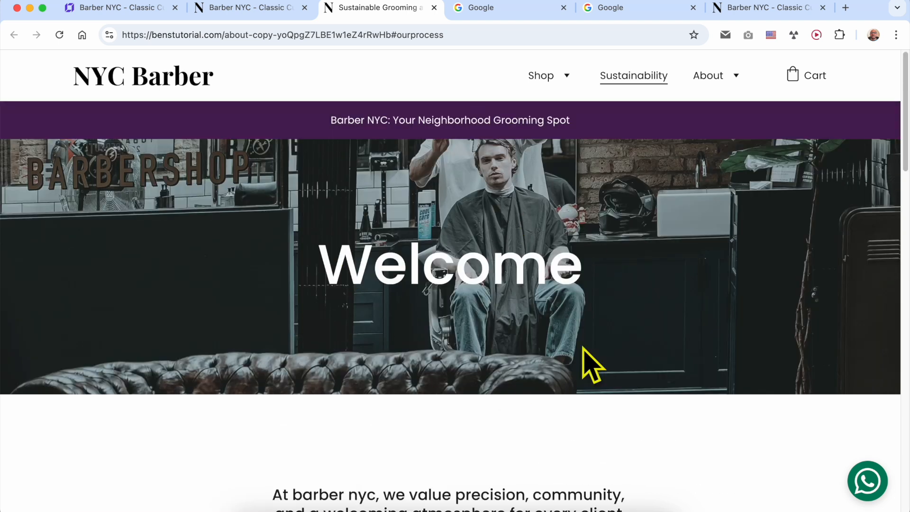
{"action": "scroll", "coordinate": [514, 244], "scroll_direction": "down", "scroll_amount": 5}
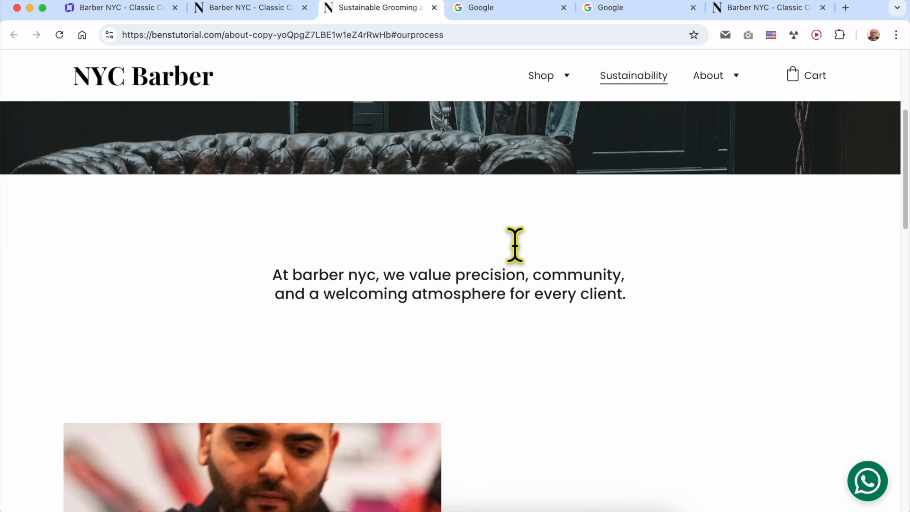
{"action": "scroll", "coordinate": [567, 339], "scroll_direction": "down", "scroll_amount": 8}
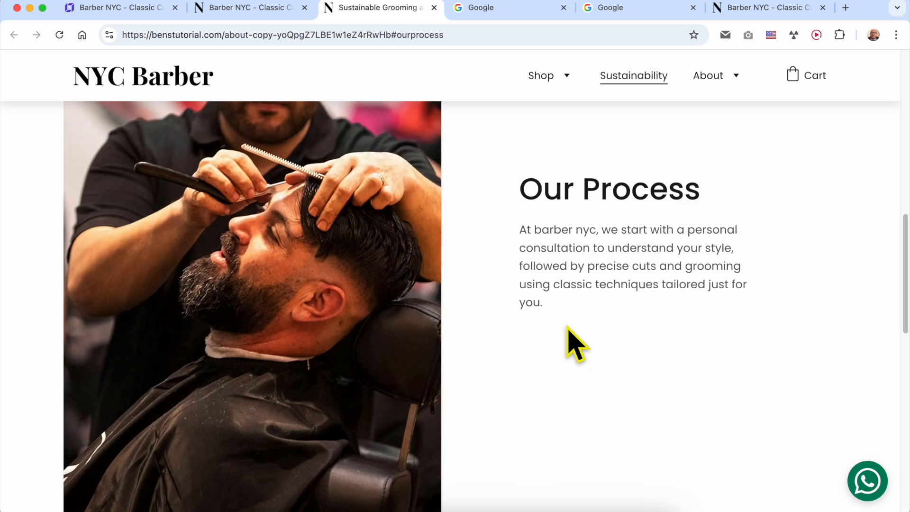
{"action": "scroll", "coordinate": [568, 332], "scroll_direction": "up", "scroll_amount": 1}
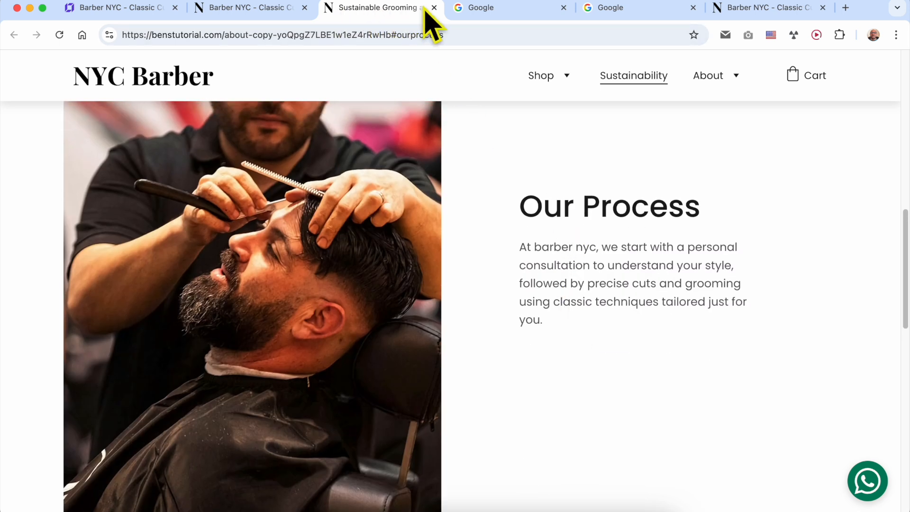
- Test the section link twice more from the live home page, and return to the website builder
{"action": "left_click", "coordinate": [268, 11]}
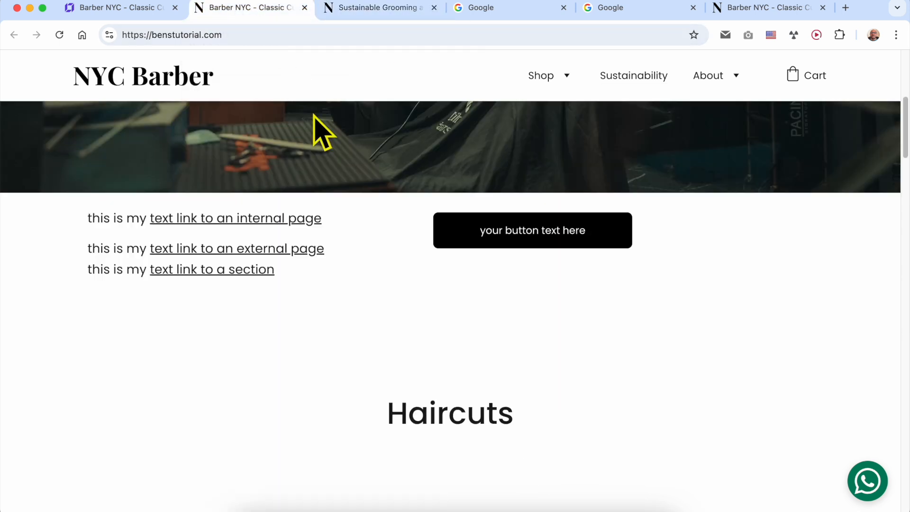
{"action": "left_click", "coordinate": [240, 272]}
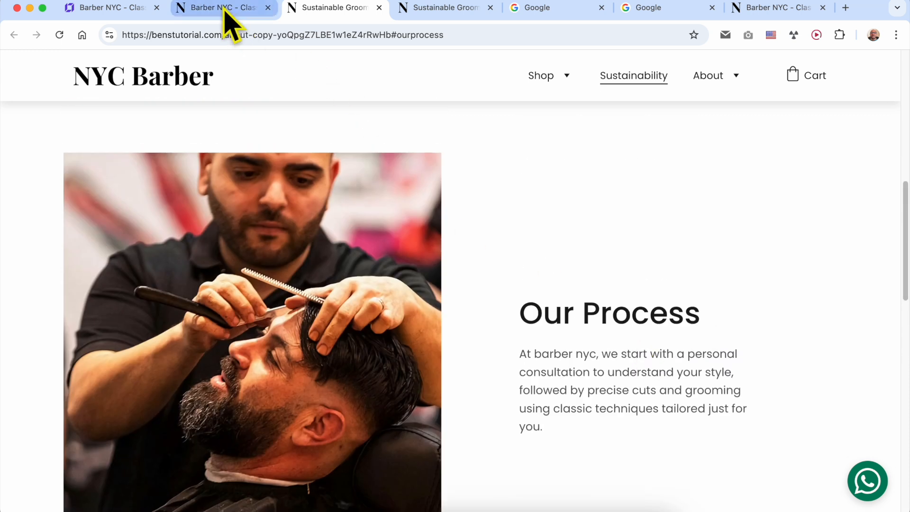
{"action": "left_click", "coordinate": [230, 13]}
{"action": "left_click", "coordinate": [209, 249]}
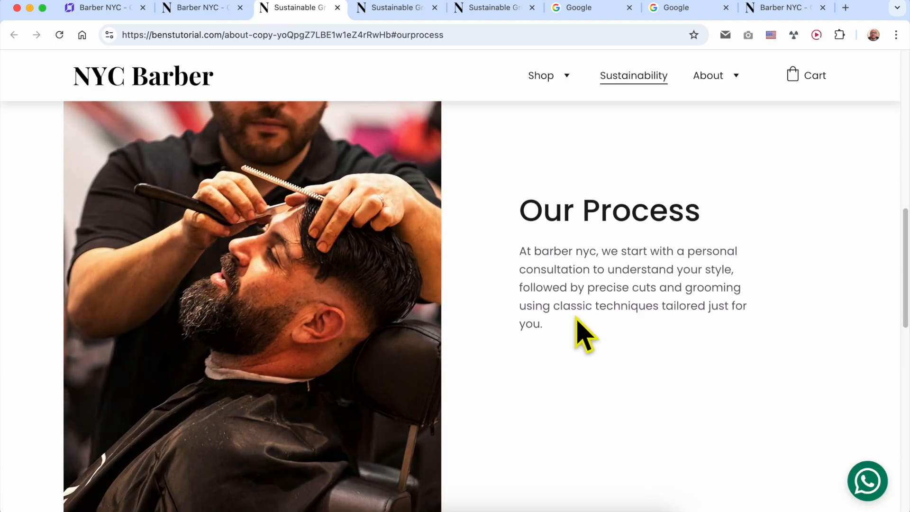
{"action": "left_click", "coordinate": [218, 8]}
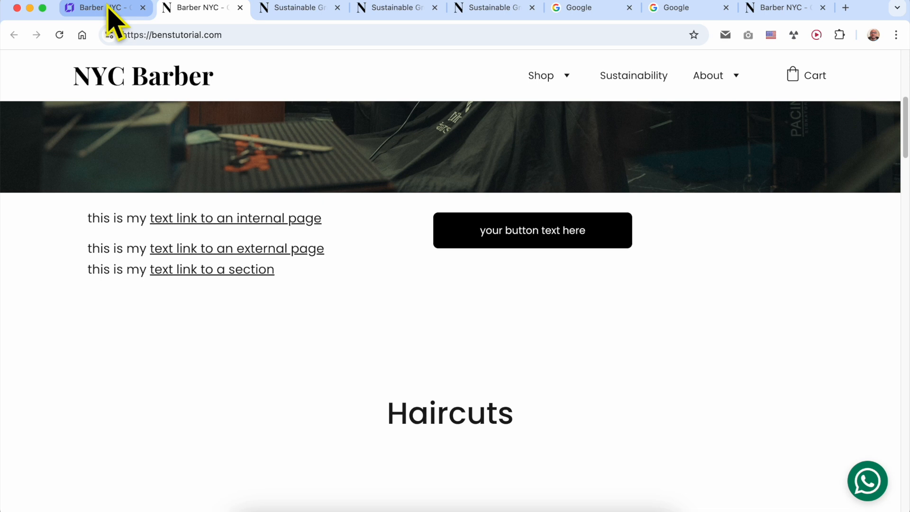
{"action": "left_click", "coordinate": [110, 9]}
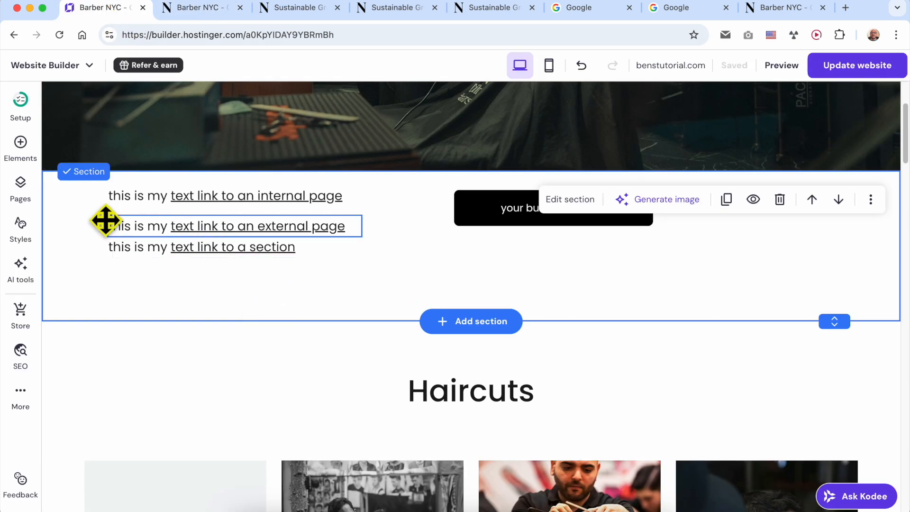
{"action": "left_click", "coordinate": [21, 142]}
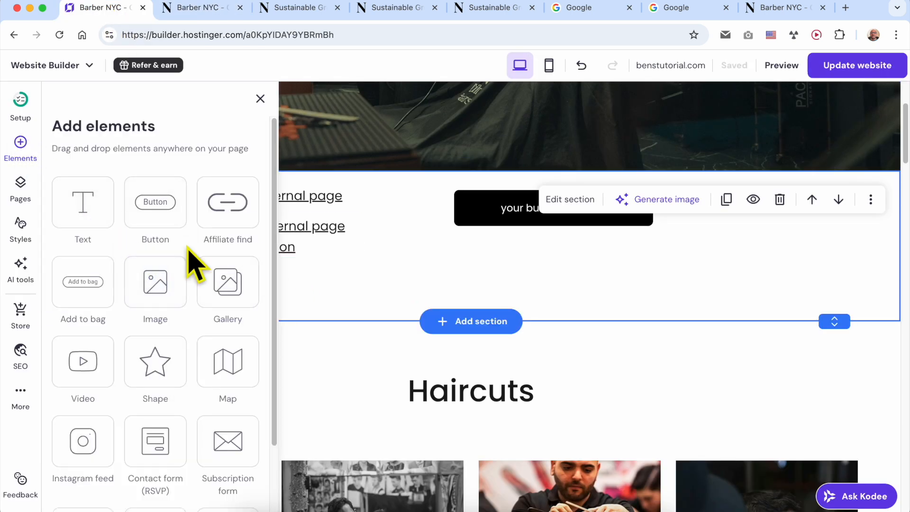
{"action": "left_click_drag", "start_coordinate": [80, 209], "coordinate": [381, 282]}
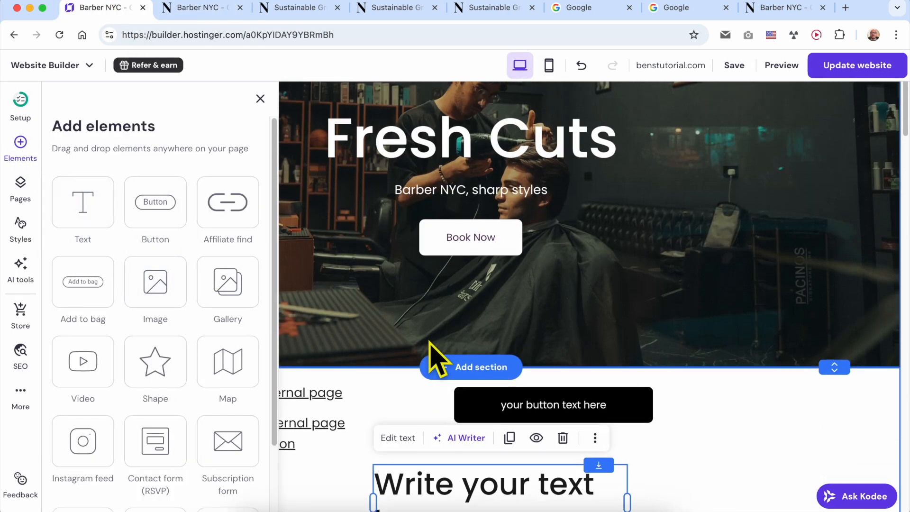
{"action": "left_click", "coordinate": [412, 418]}
{"action": "left_click", "coordinate": [428, 479]}
{"action": "left_click", "coordinate": [563, 440]}
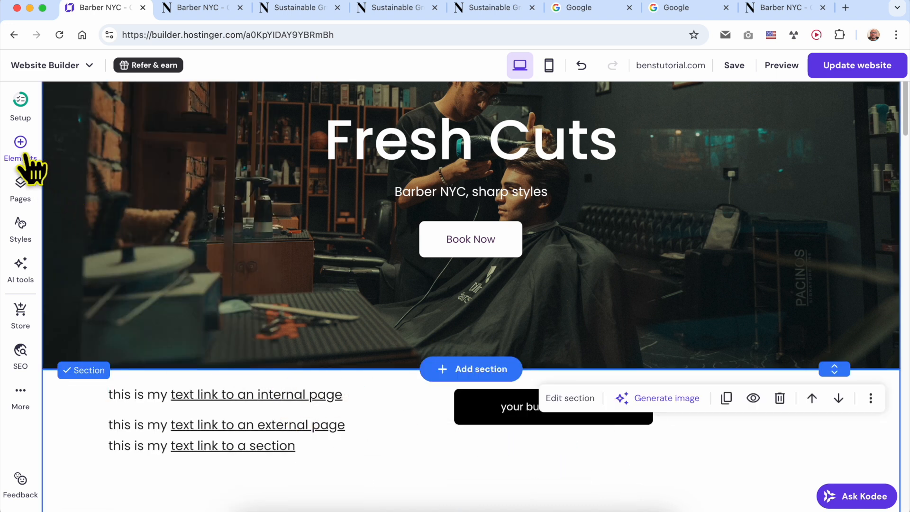
- Add an image element to the links section and position it below the black button
{"action": "left_click", "coordinate": [21, 144]}
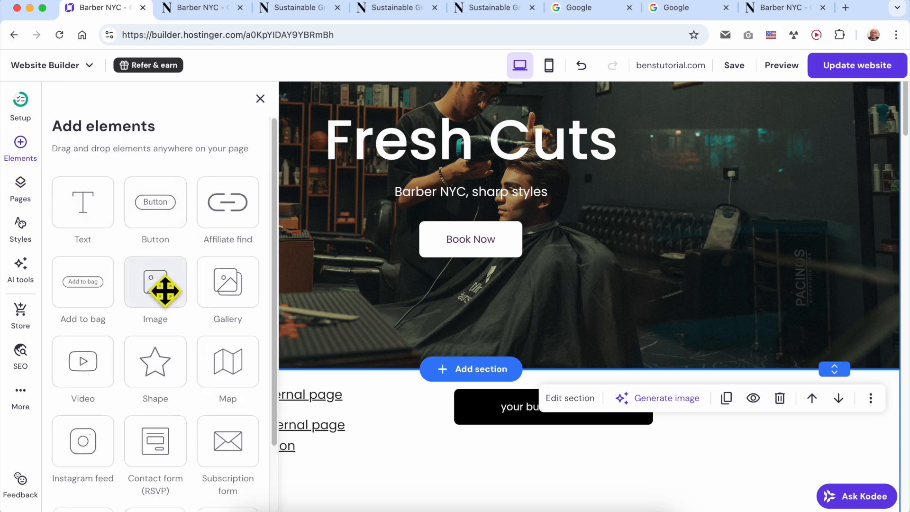
{"action": "left_click_drag", "start_coordinate": [158, 292], "coordinate": [506, 345]}
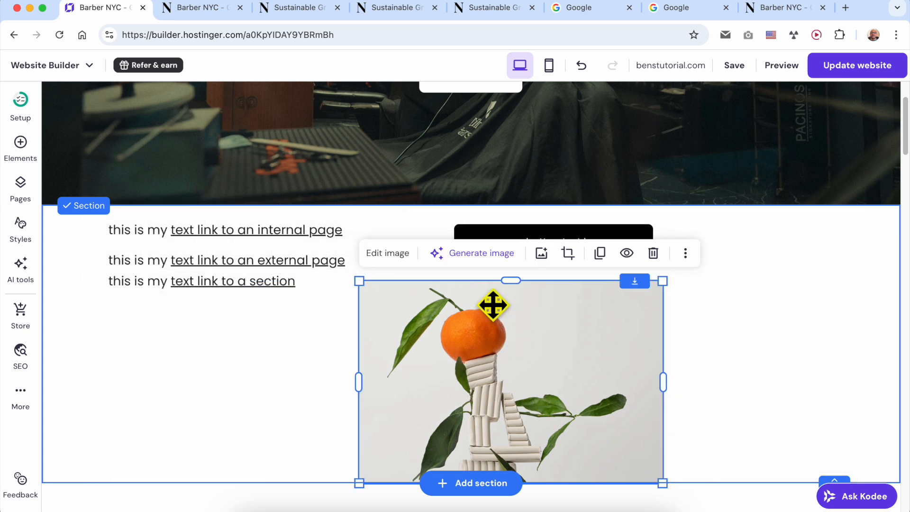
{"action": "left_click_drag", "start_coordinate": [416, 288], "coordinate": [543, 294]}
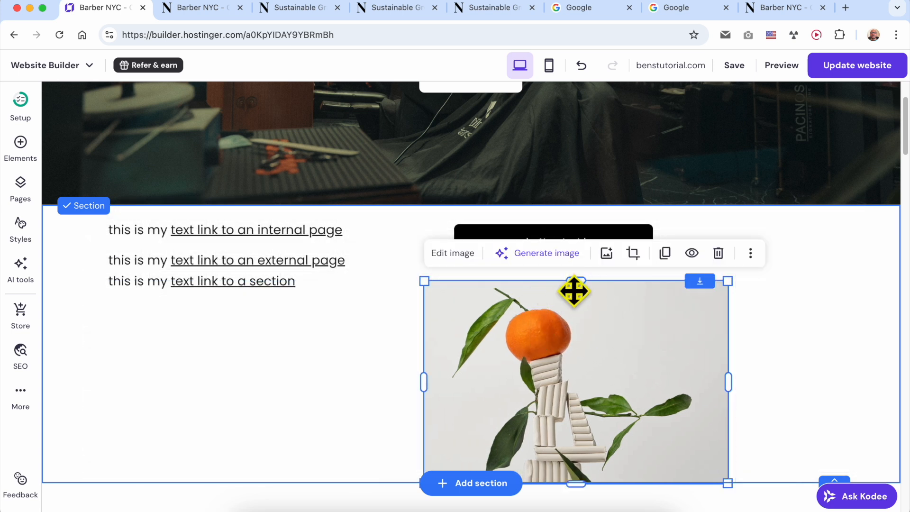
- Set the new image's on-click action to Open link
{"action": "left_click", "coordinate": [453, 253]}
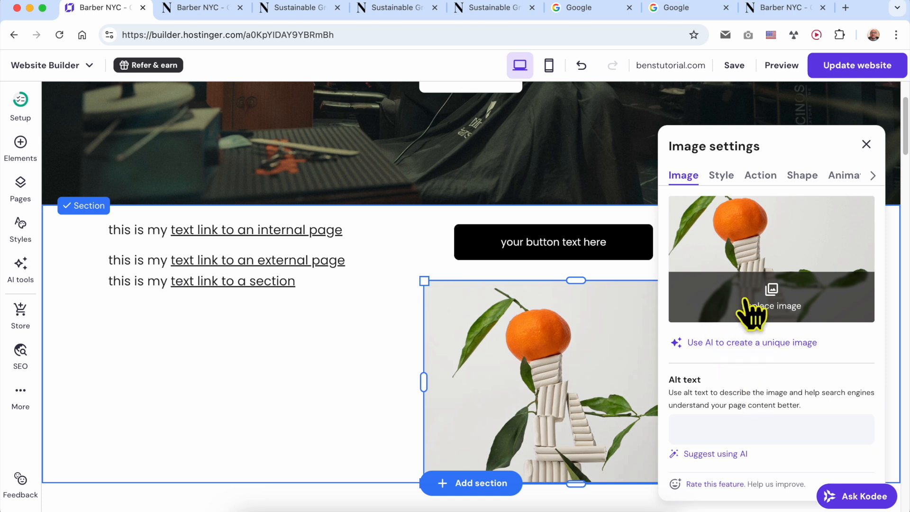
{"action": "left_click", "coordinate": [865, 184]}
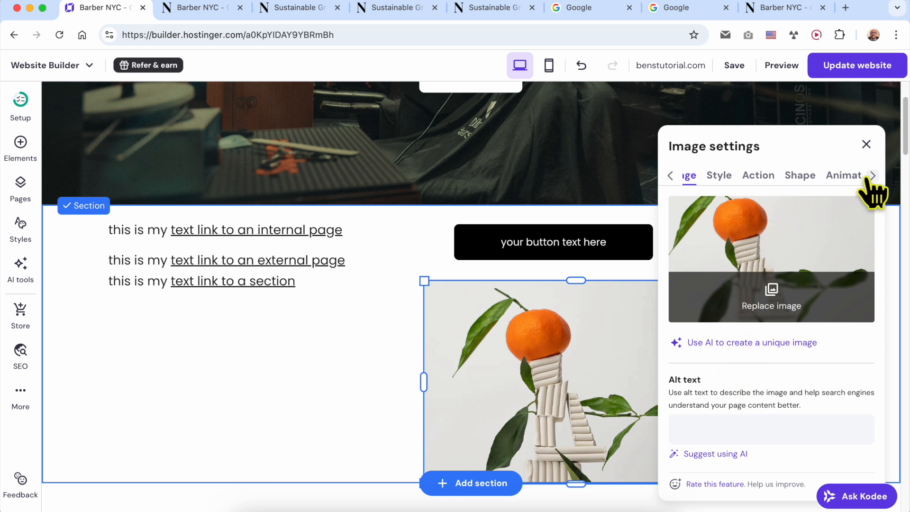
{"action": "scroll", "coordinate": [787, 303], "scroll_direction": "down", "scroll_amount": 3}
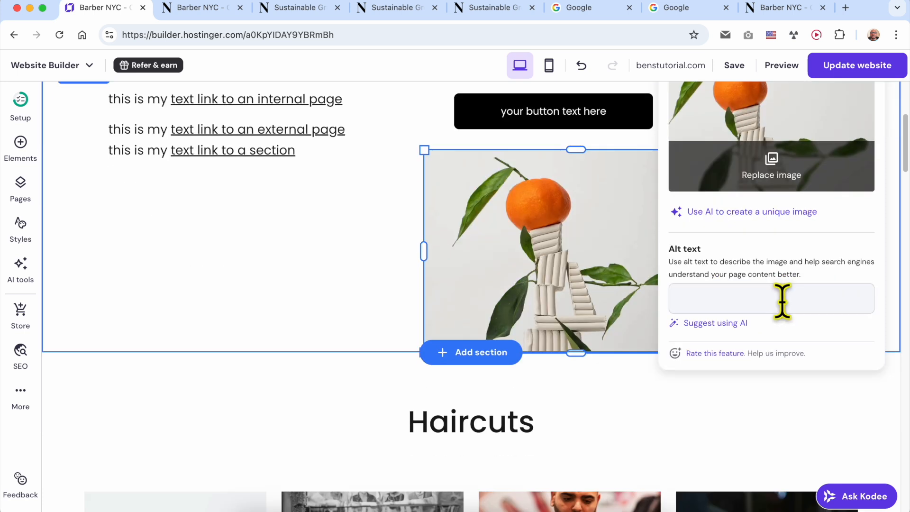
{"action": "scroll", "coordinate": [782, 301], "scroll_direction": "up", "scroll_amount": 4}
{"action": "left_click", "coordinate": [717, 241]}
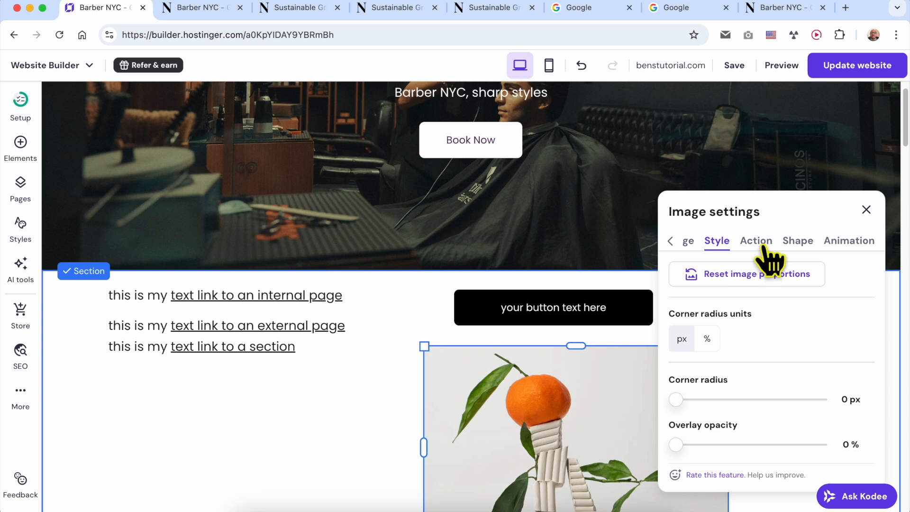
{"action": "left_click", "coordinate": [761, 242]}
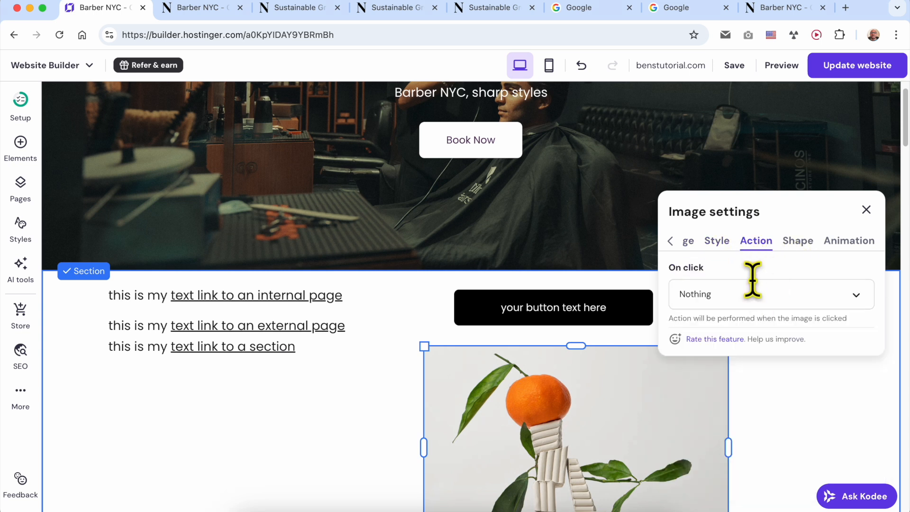
{"action": "left_click", "coordinate": [726, 298]}
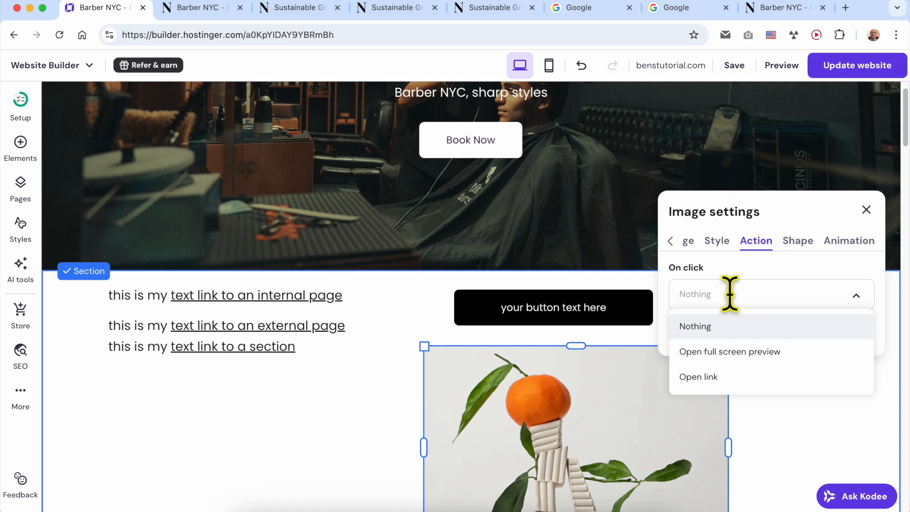
{"action": "left_click", "coordinate": [739, 379]}
{"action": "left_click", "coordinate": [753, 360]}
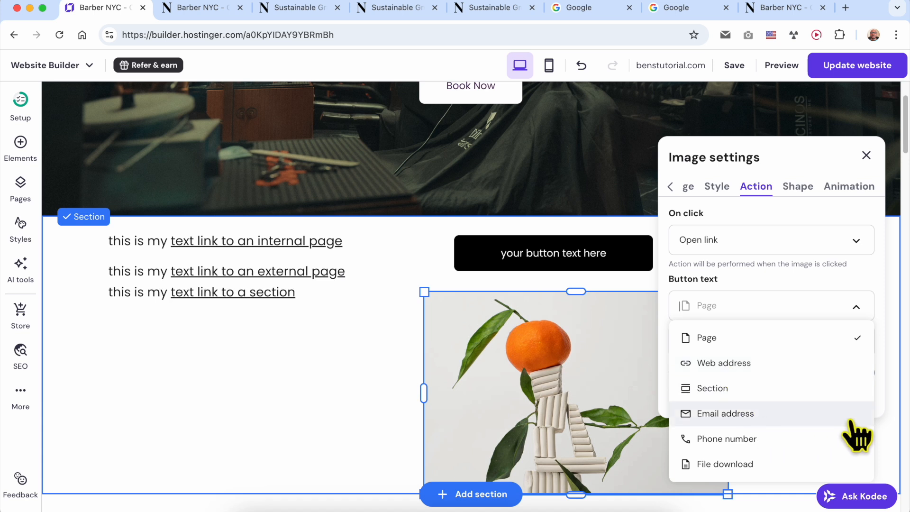
{"action": "left_click", "coordinate": [754, 364]}
{"action": "left_click", "coordinate": [758, 341]}
{"action": "type", "text": "www."}
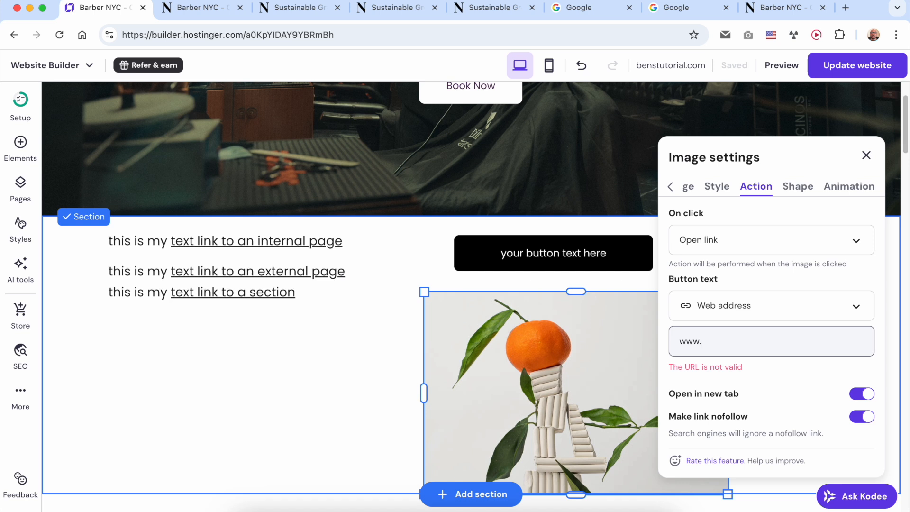
{"action": "type", "text": "myspace.com"}
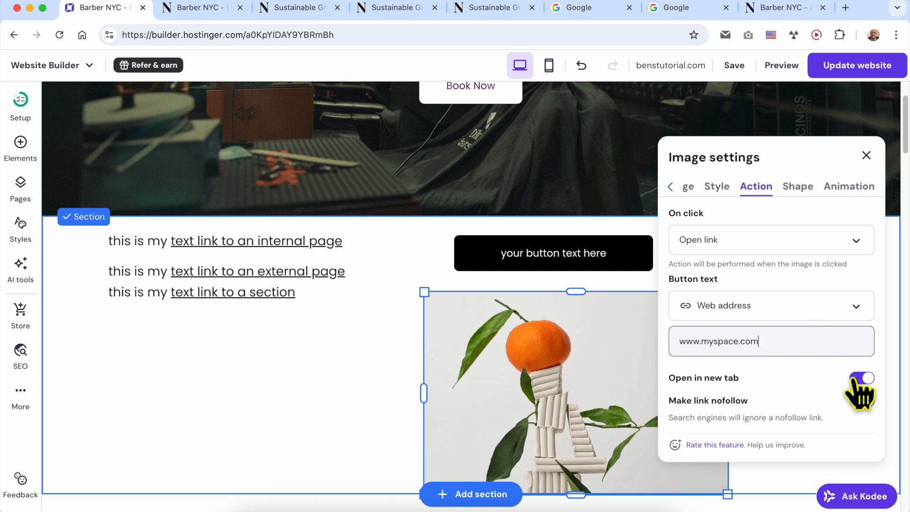
{"action": "left_click", "coordinate": [867, 155]}
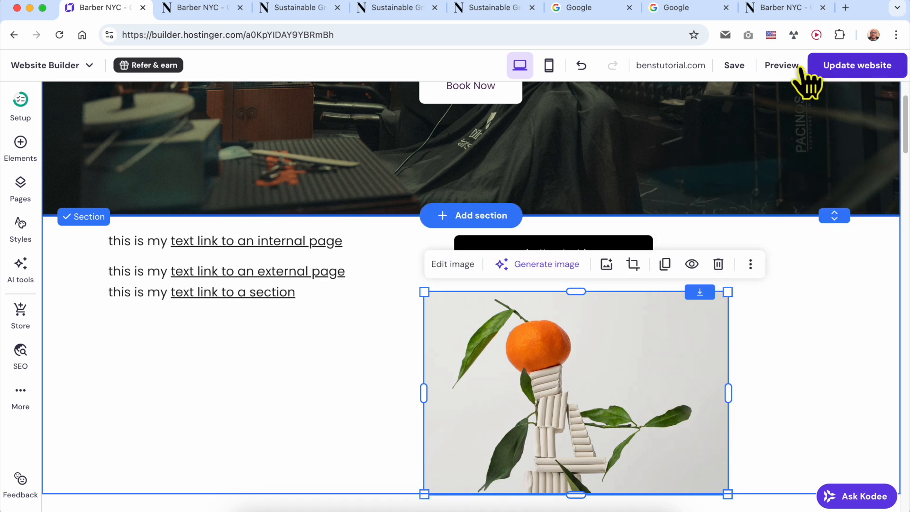
- Preview the website, test the image link, check the address it opens, and return to the preview
{"action": "left_click", "coordinate": [777, 66]}
{"action": "scroll", "coordinate": [502, 294], "scroll_direction": "down", "scroll_amount": 10}
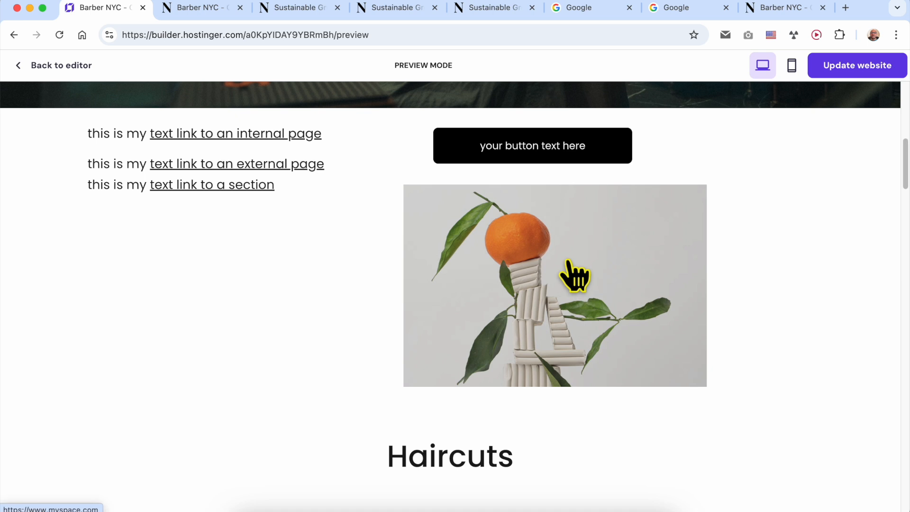
{"action": "left_click", "coordinate": [575, 276]}
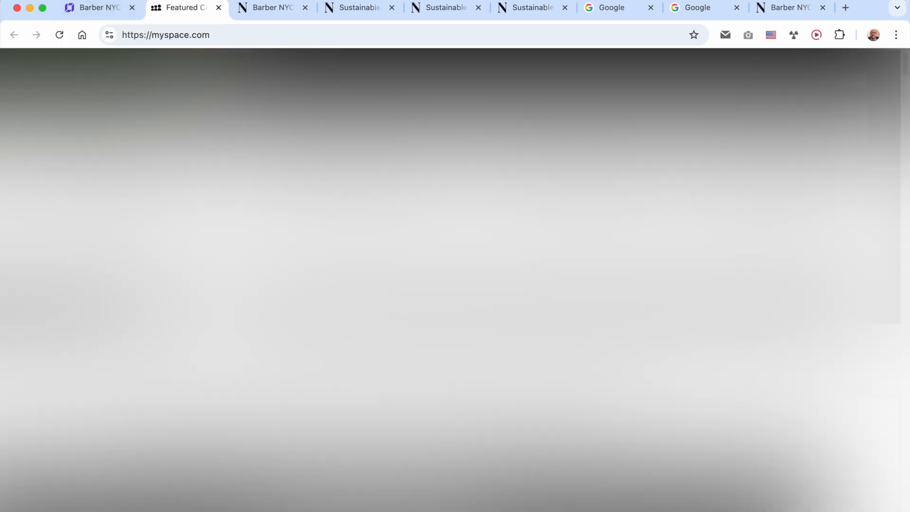
{"action": "left_click_drag", "start_coordinate": [151, 34], "coordinate": [345, 34]}
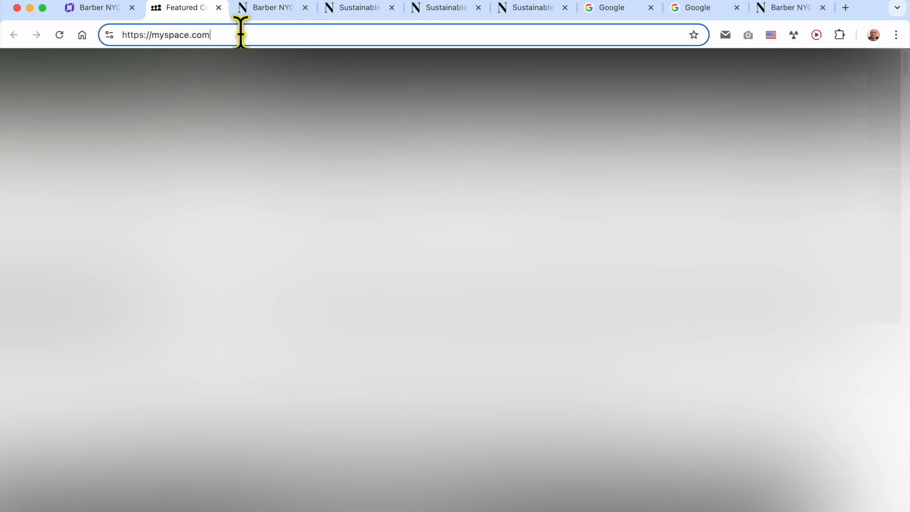
{"action": "left_click_drag", "start_coordinate": [241, 34], "coordinate": [178, 32]}
{"action": "left_click", "coordinate": [102, 8]}
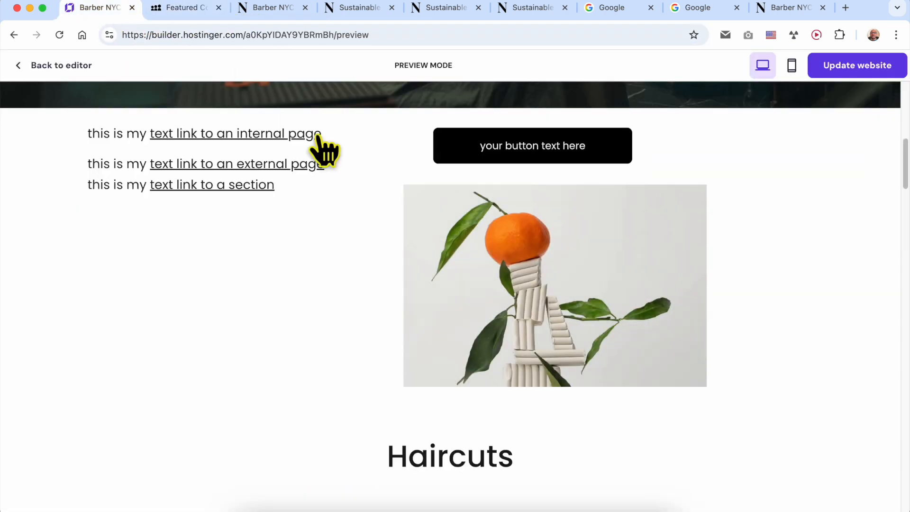
- Return to the editor and move the section link text slightly down to space the three text links evenly
{"action": "left_click", "coordinate": [61, 66]}
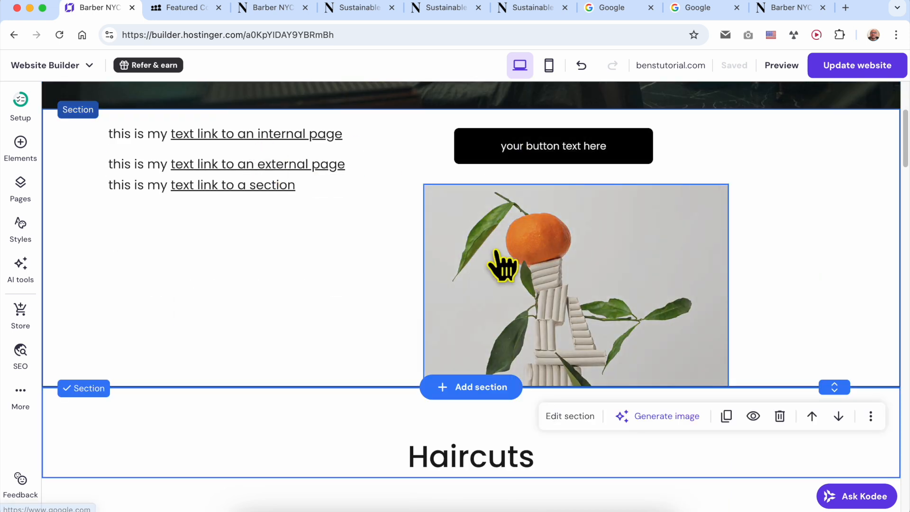
{"action": "left_click_drag", "start_coordinate": [138, 185], "coordinate": [137, 214]}
{"action": "left_click", "coordinate": [279, 264]}
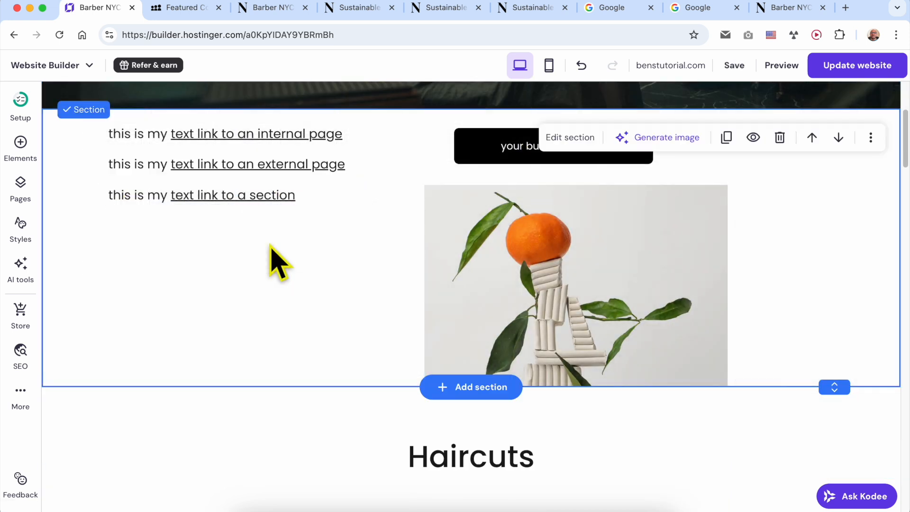
{"action": "scroll", "coordinate": [368, 299], "scroll_direction": "up", "scroll_amount": 3}
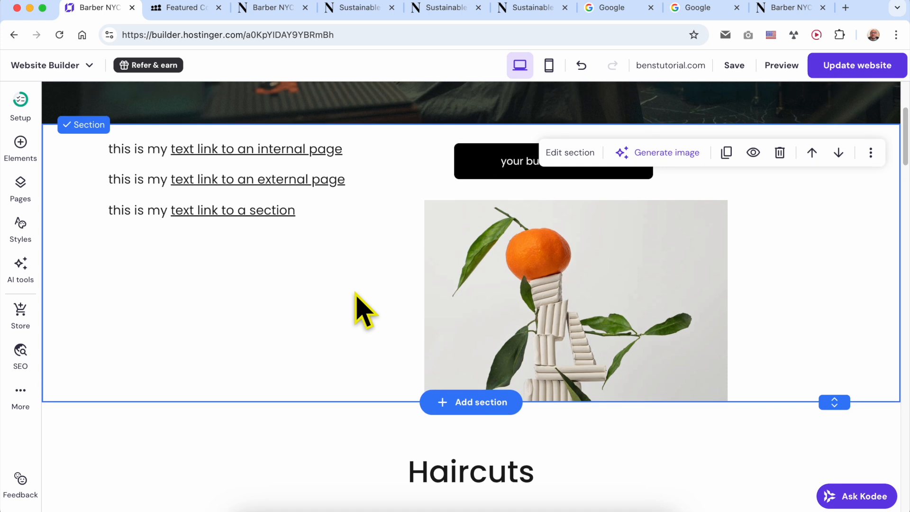